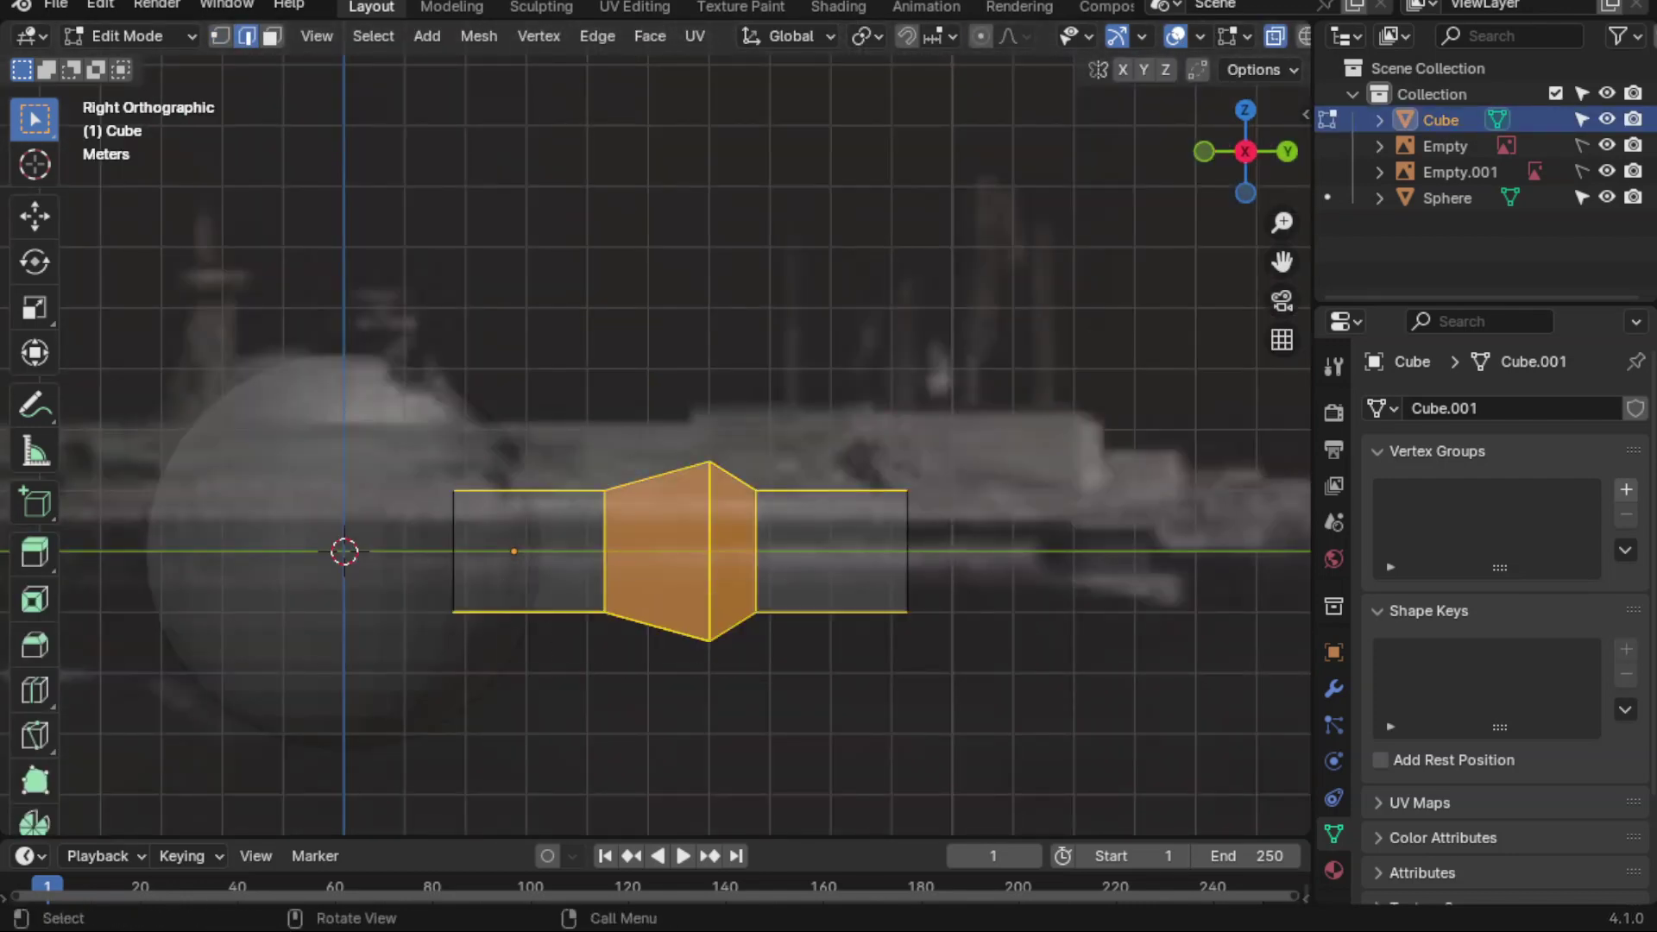
# Step: Bevel the selected edges of the neck piece cube
pyautogui.moveTo(656, 431); pyautogui.dragTo(777, 457, button='middle')
pyautogui.click(597, 36)
pyautogui.click(658, 92)
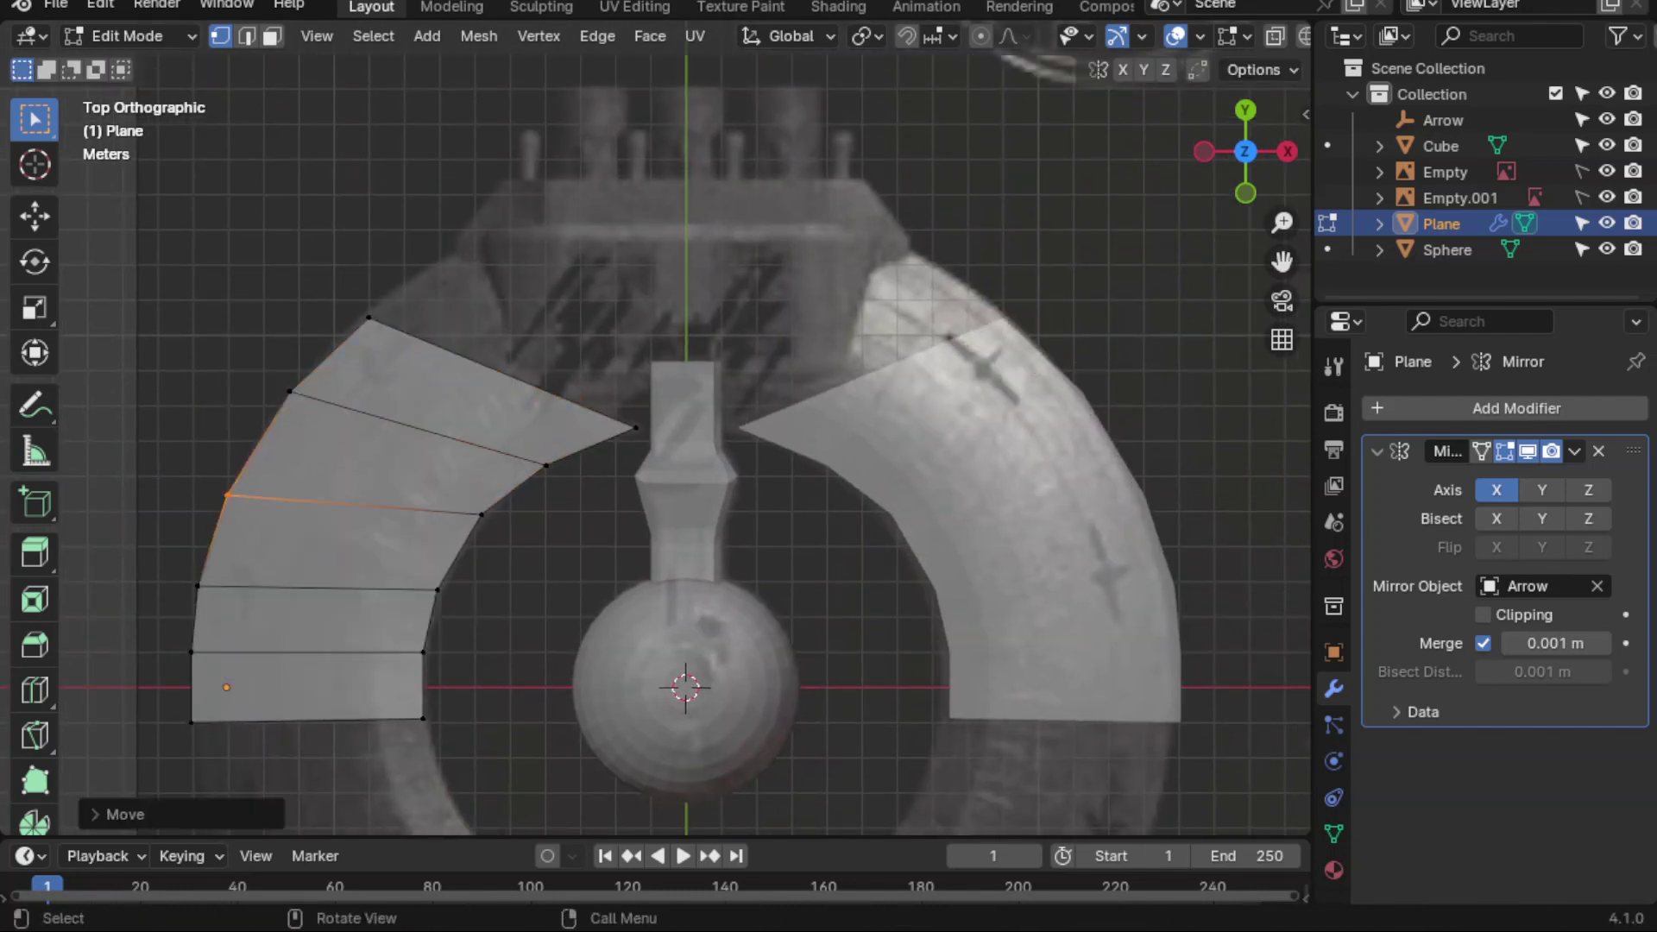
# Step: Extrude the ring plane's end edge row by row around the reference ring to the front centre
pyautogui.press('e')
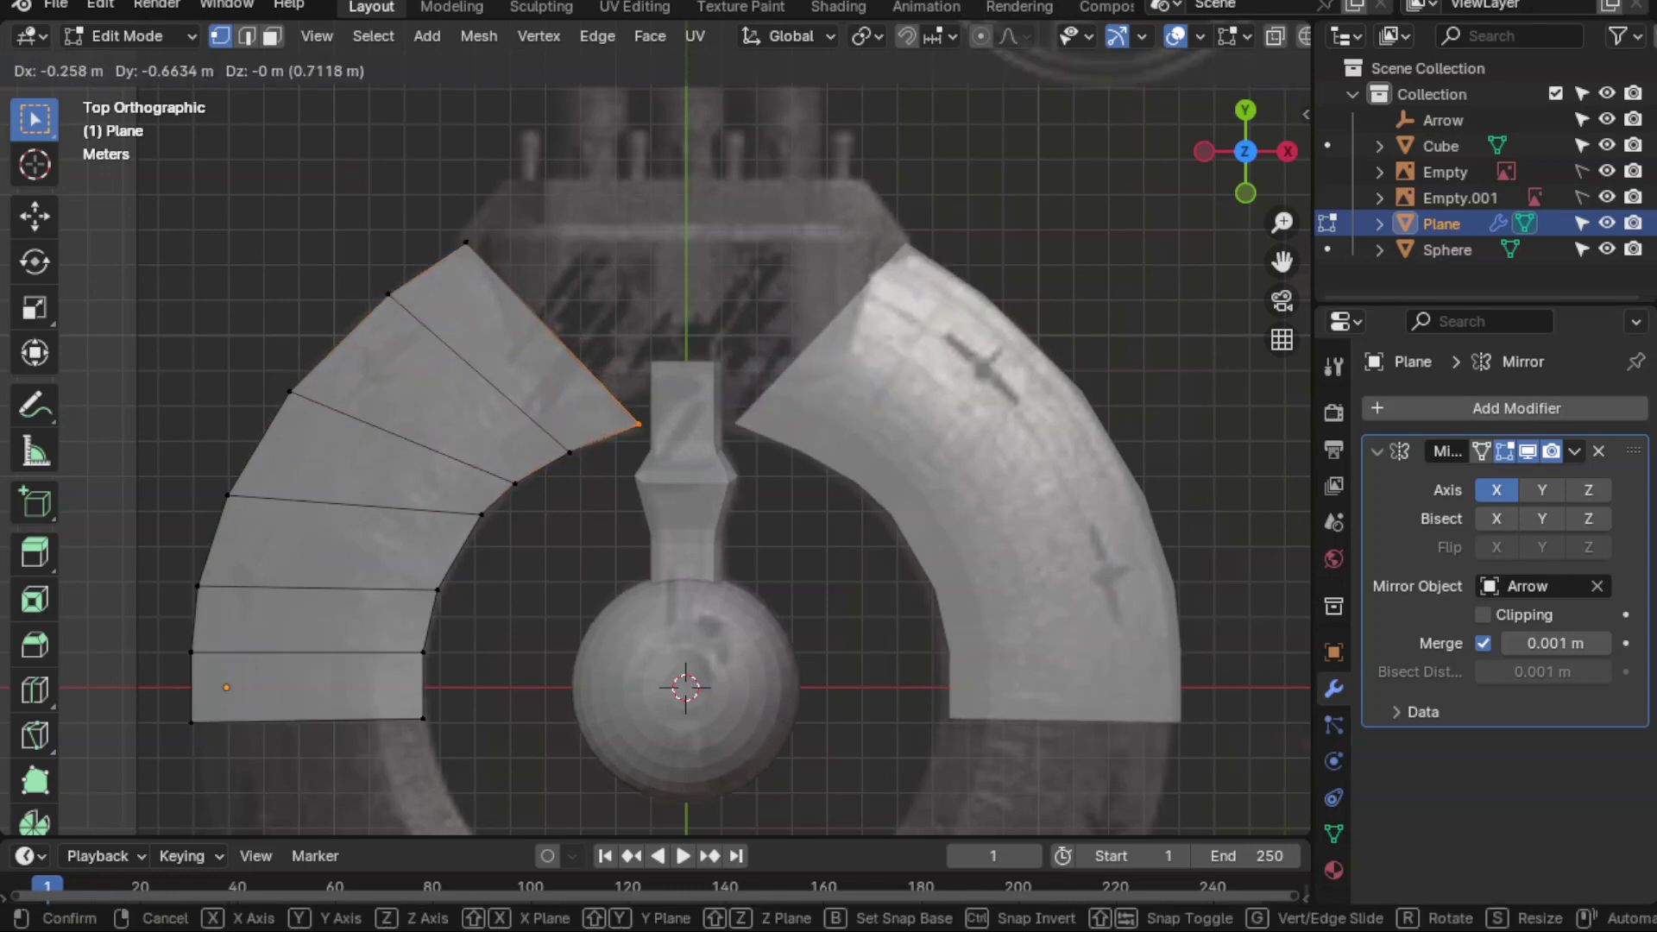
pyautogui.press('Return')
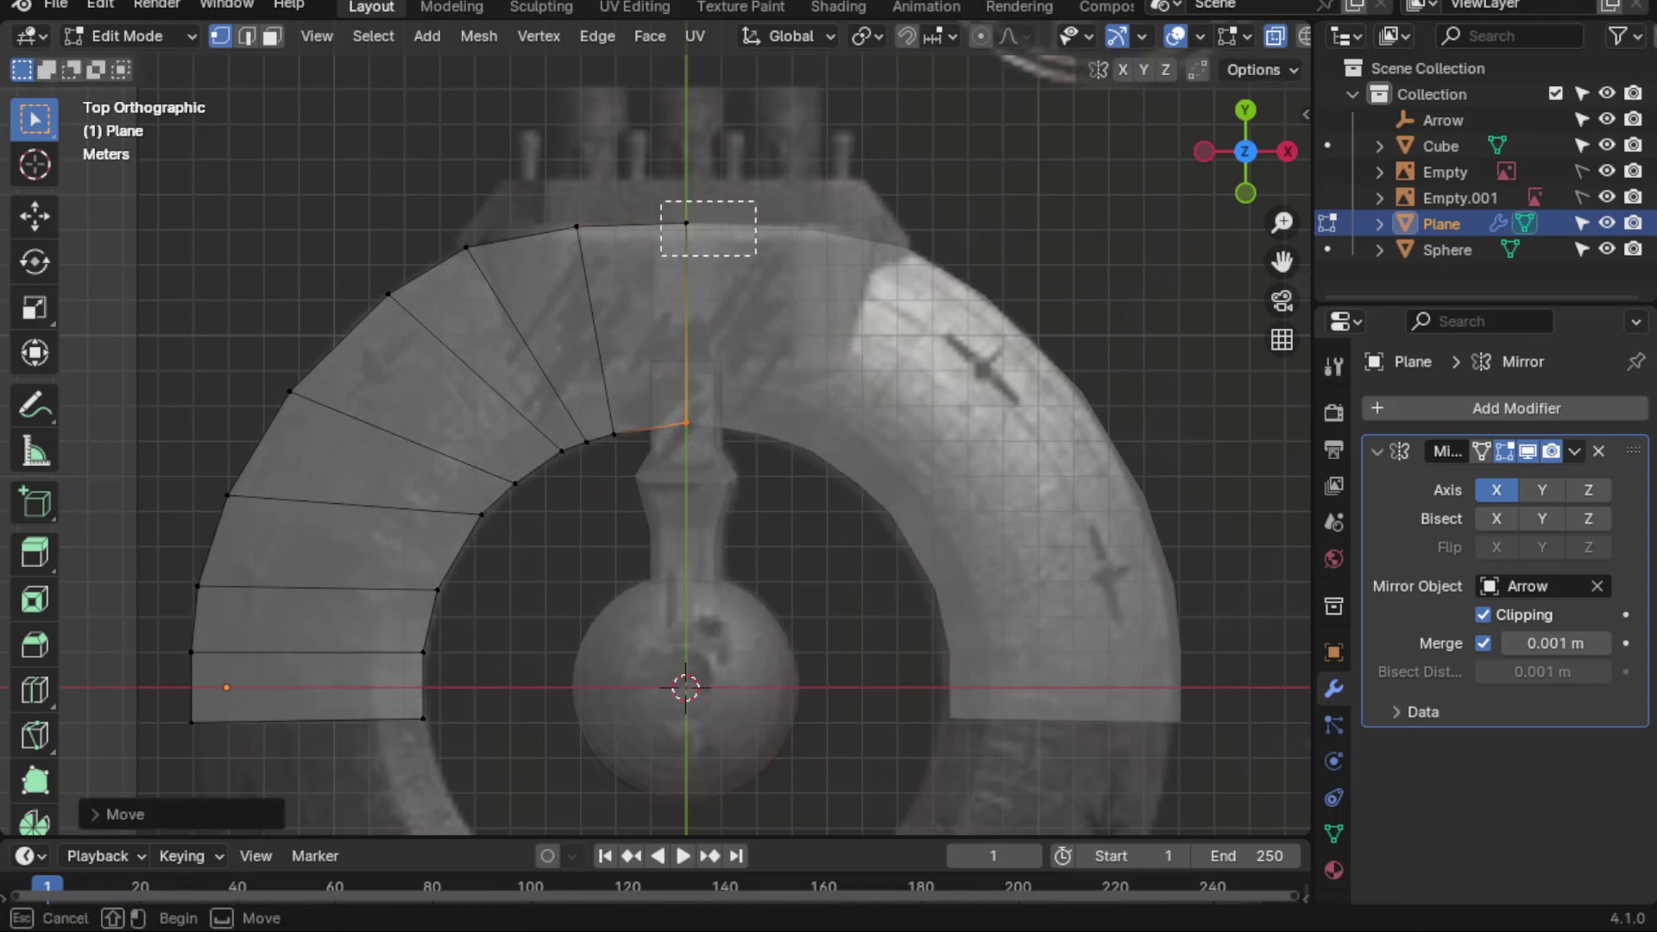
pyautogui.press('Return')
pyautogui.press('e')
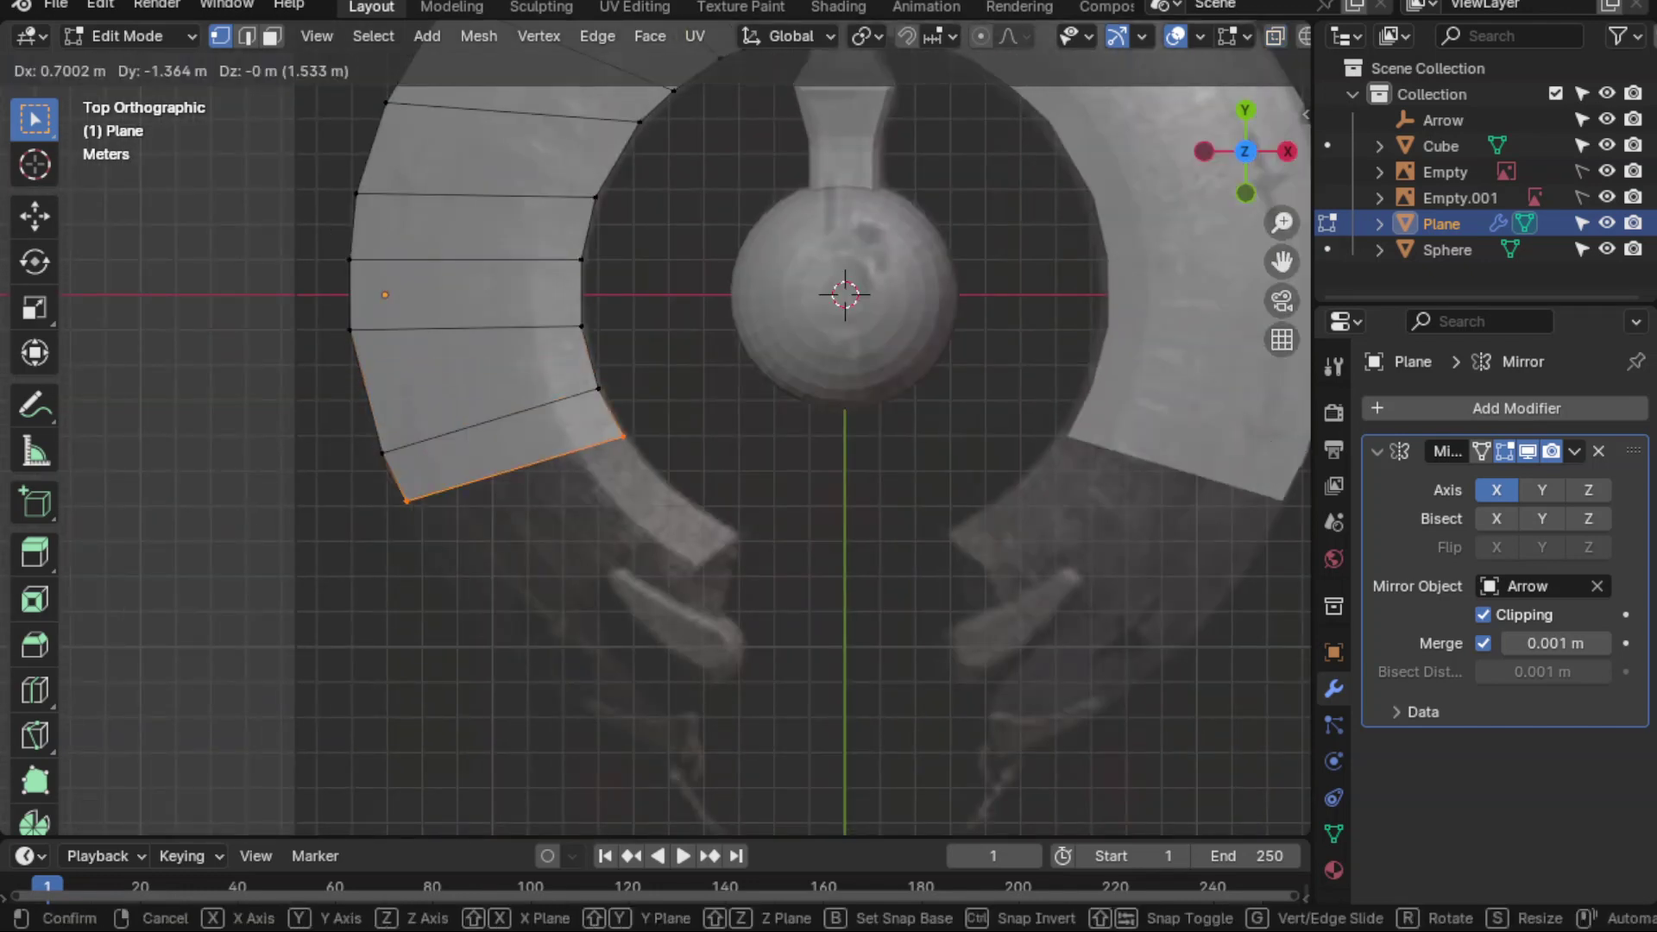
pyautogui.press('Return')
pyautogui.press('e')
pyautogui.press('Return')
pyautogui.keyDown('shift'); pyautogui.moveTo(690, 518); pyautogui.dragTo(662, 356, button='middle'); pyautogui.keyUp('shift')
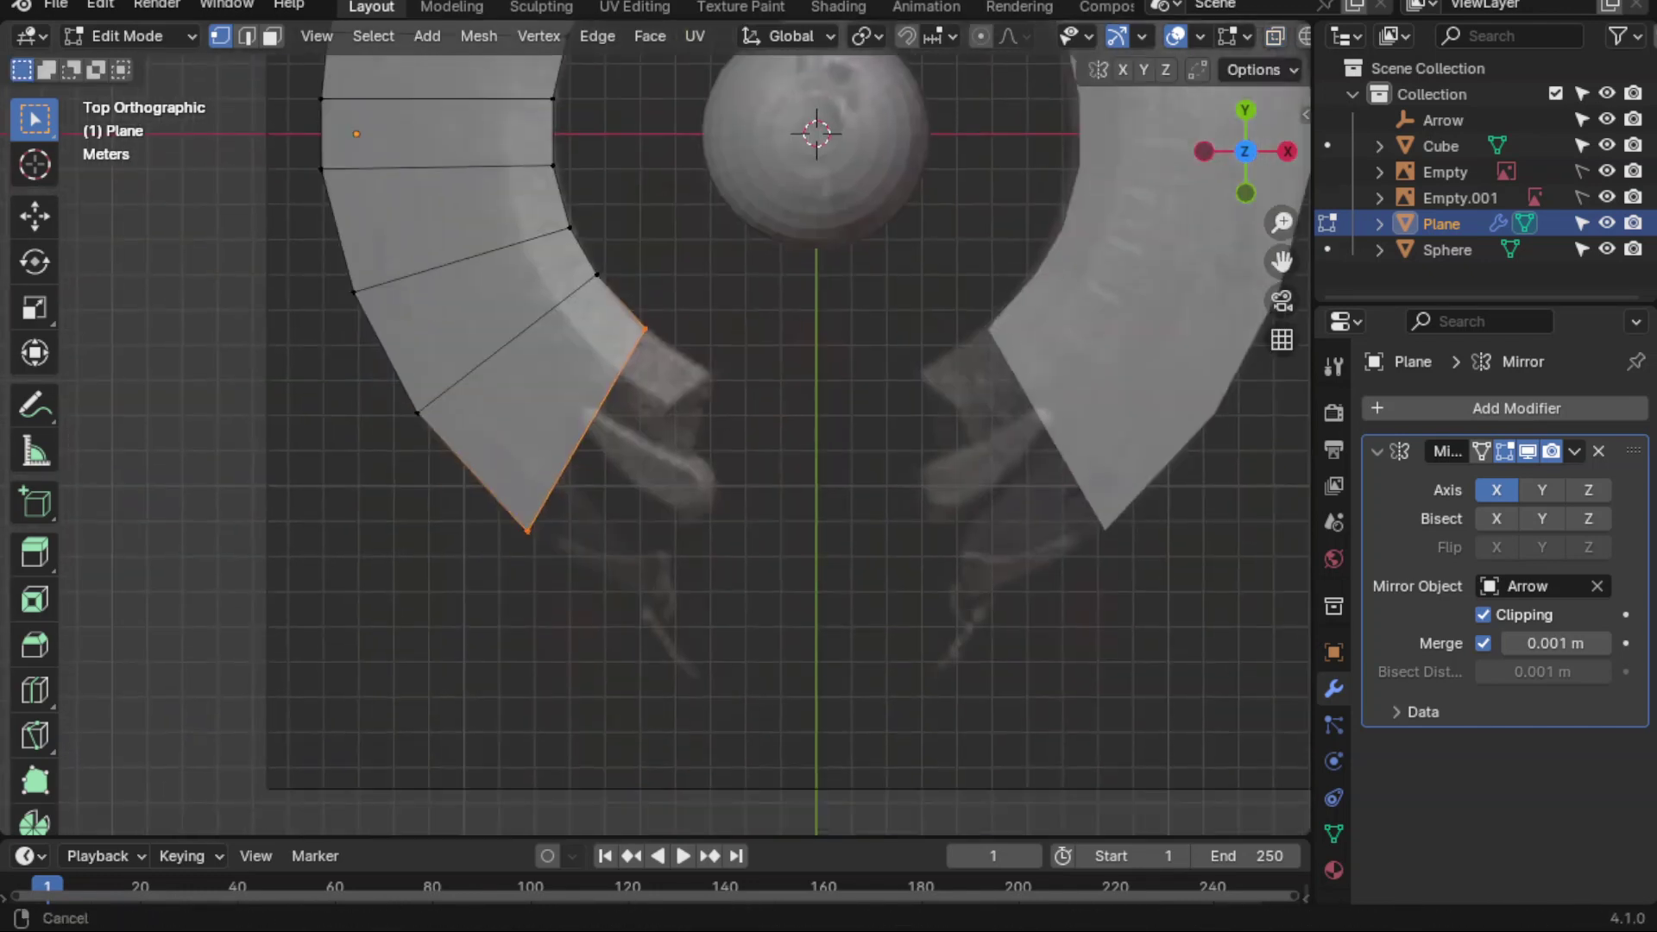
pyautogui.press('e')
pyautogui.press('Return')
# Step: Raise the whole ring plane vertically in side view
pyautogui.press('Tab')
pyautogui.press('KP_3')
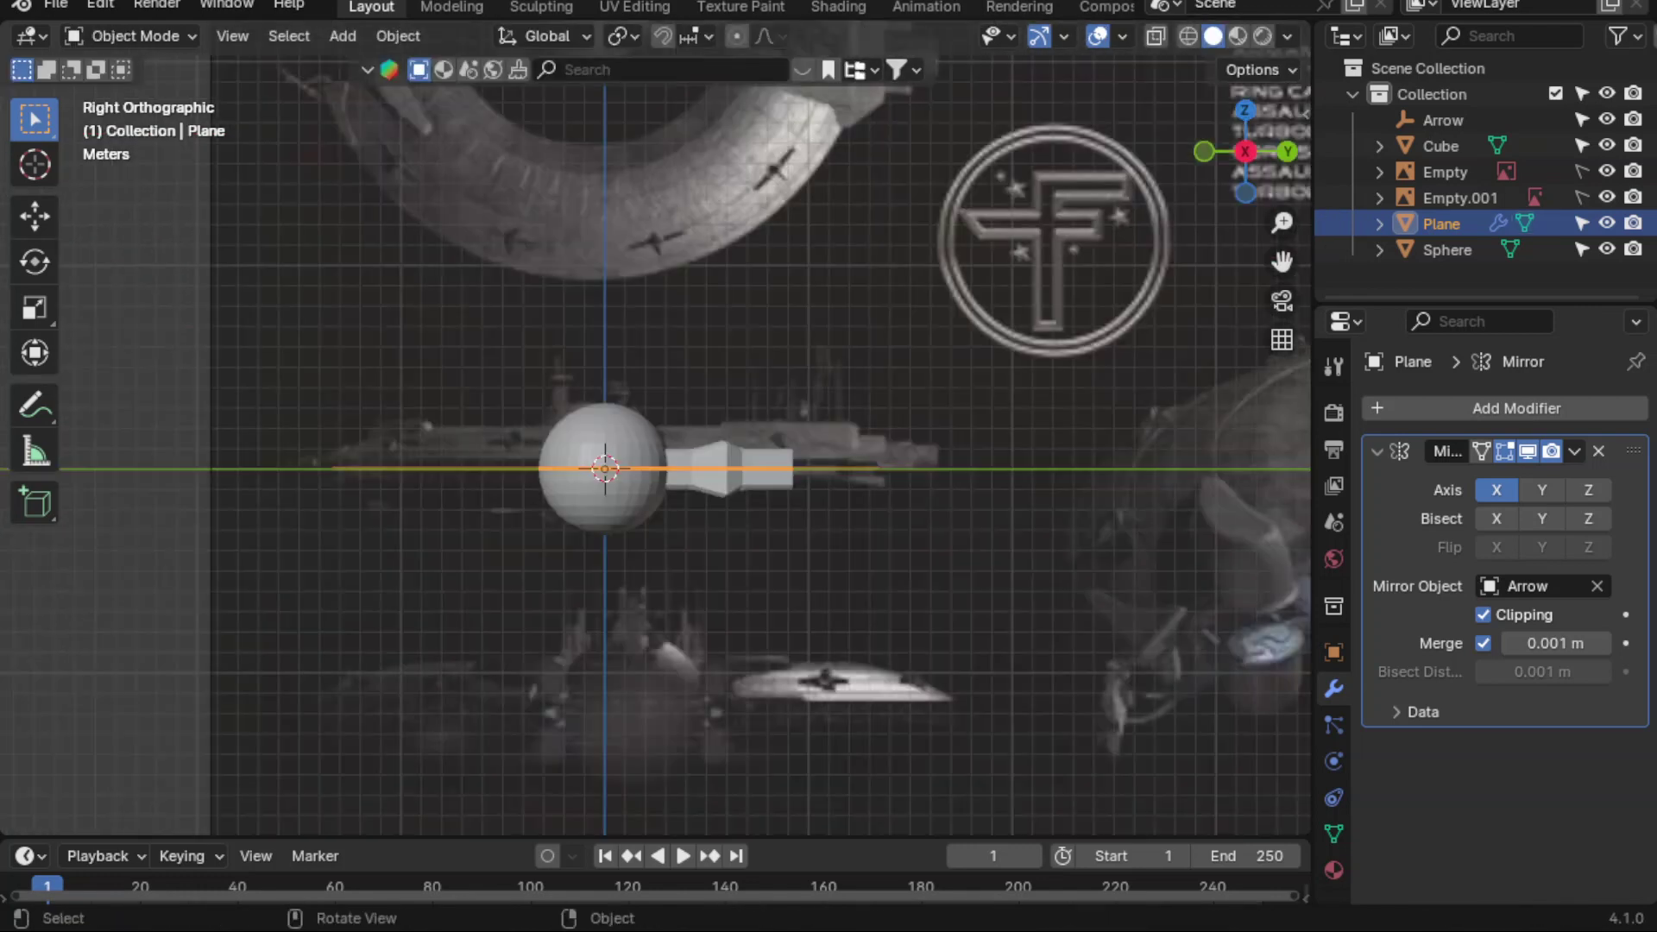
pyautogui.scroll(4, 655, 431)
pyautogui.press('g')
pyautogui.press('Return')
pyautogui.scroll(-2, 477, 430)
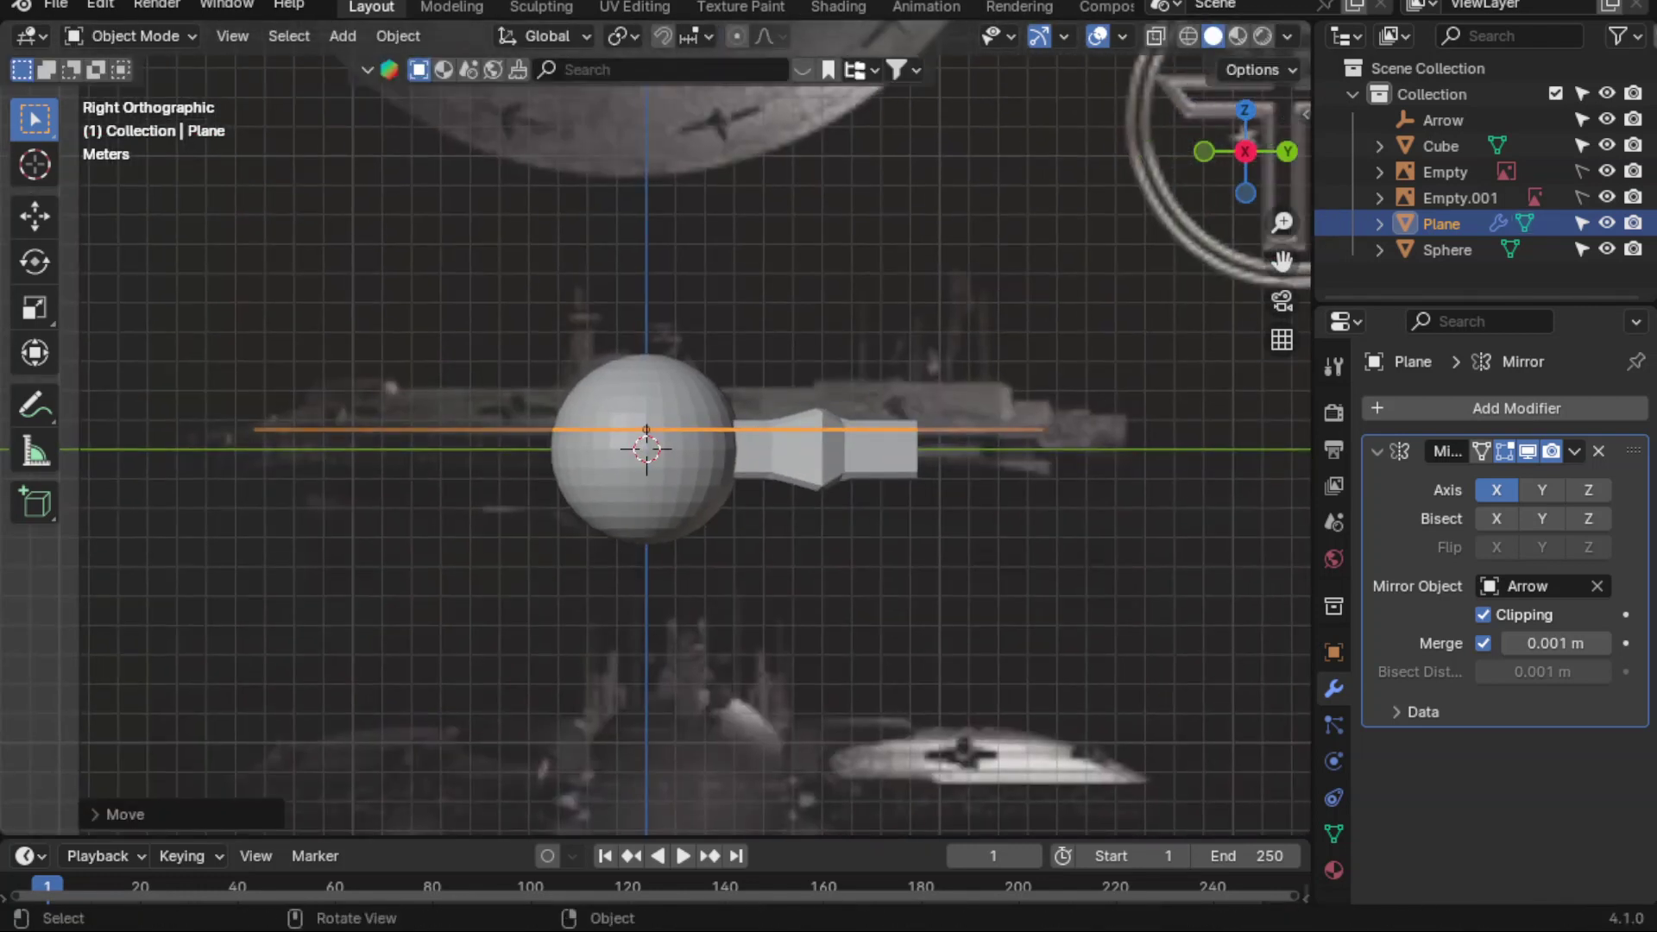
# Step: Nudge the front centre vertex in top view to smooth the ring's curve
pyautogui.press('Tab')
pyautogui.press('KP_7')
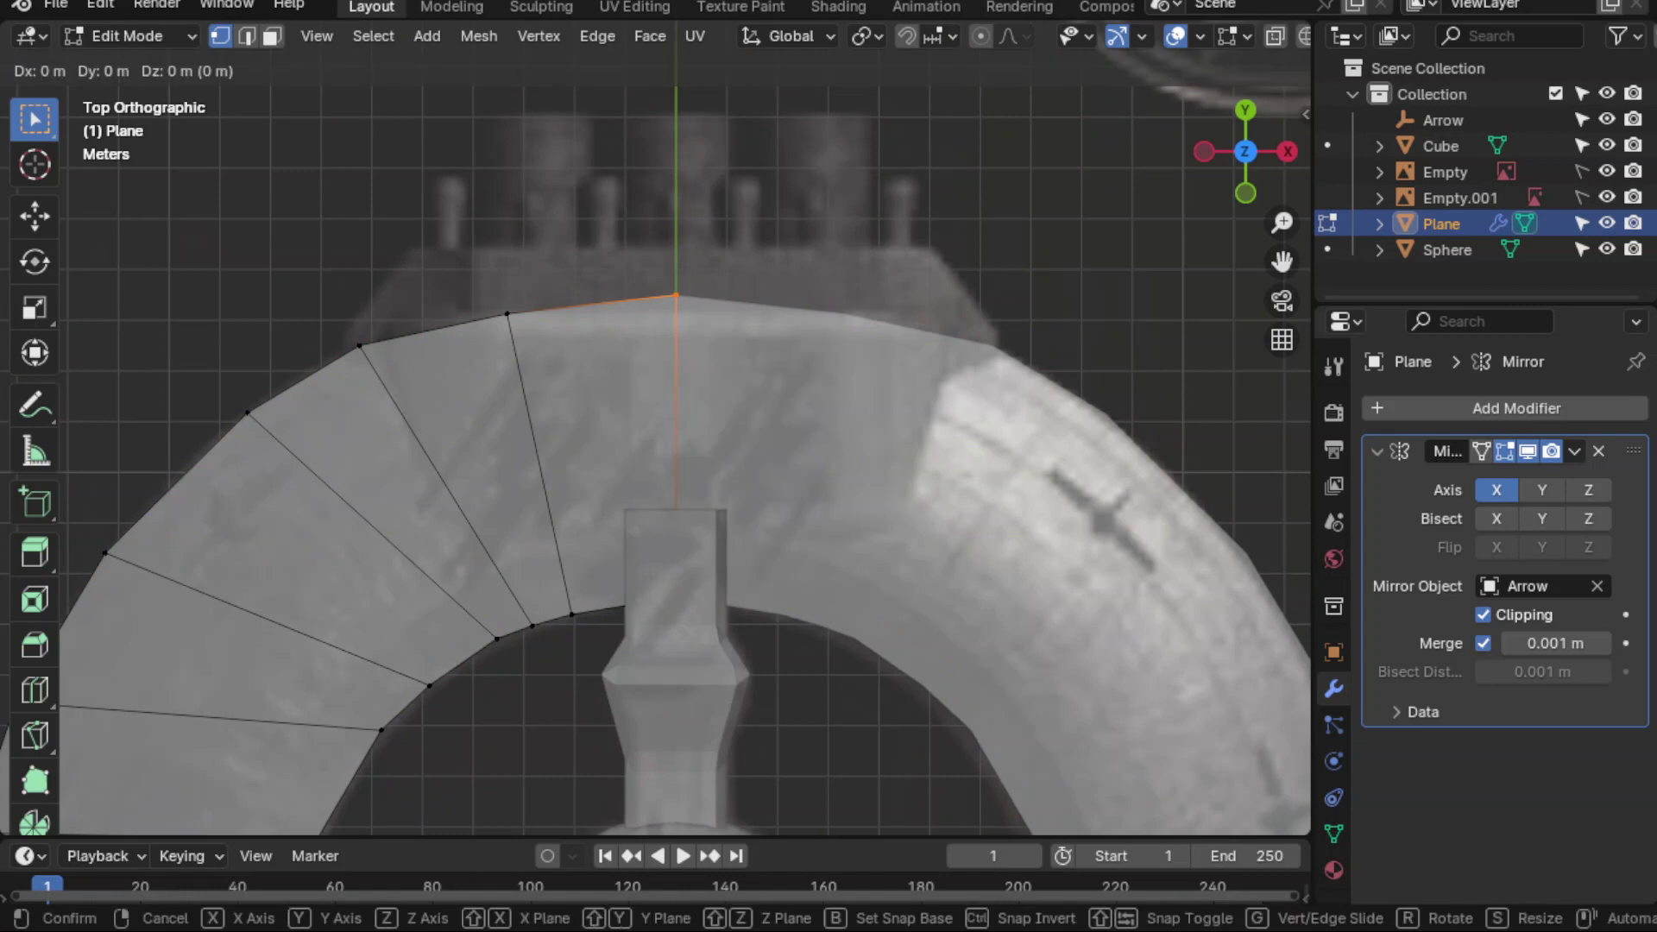
pyautogui.moveTo(359, 345); pyautogui.dragTo(350, 333)
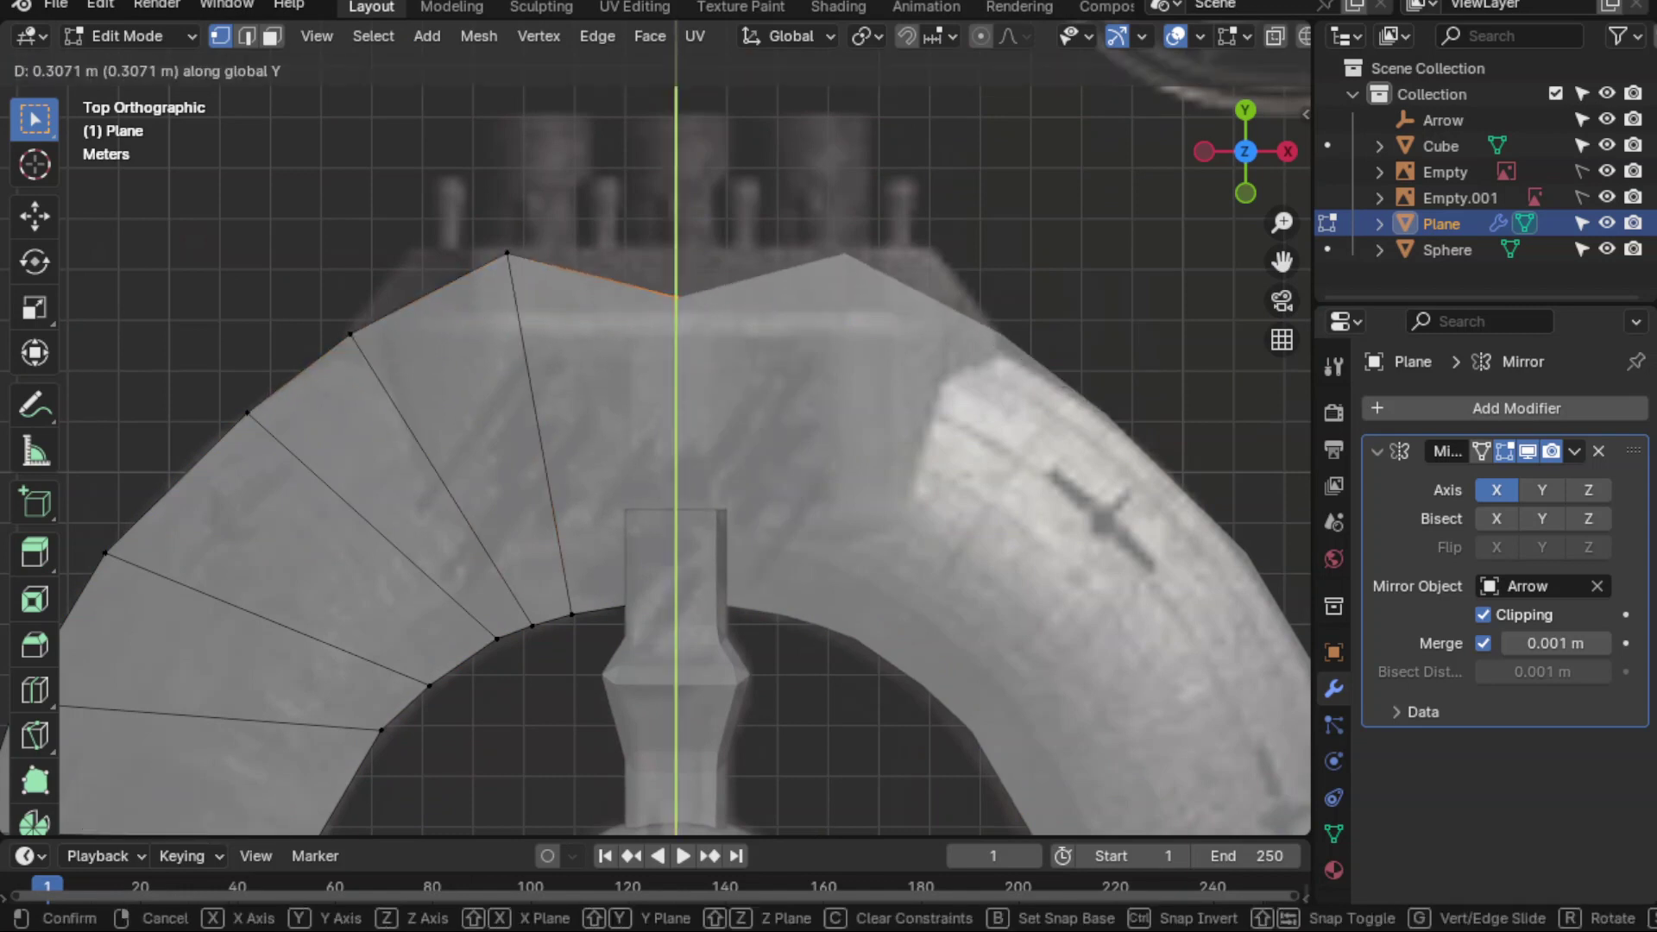
pyautogui.moveTo(656, 431); pyautogui.dragTo(552, 362, button='middle')
# Step: Move the whole ring mesh along Z to set its vertical thickness
pyautogui.press('KP_3')
pyautogui.press('g')
pyautogui.press('z')
pyautogui.press('Return')
pyautogui.scroll(3, 656, 431)
# Step: Select the ring's bottom row of vertices in side view and begin moving them to slope the hull
pyautogui.moveTo(655, 431); pyautogui.dragTo(604, 388, button='middle')
pyautogui.press('KP_3')
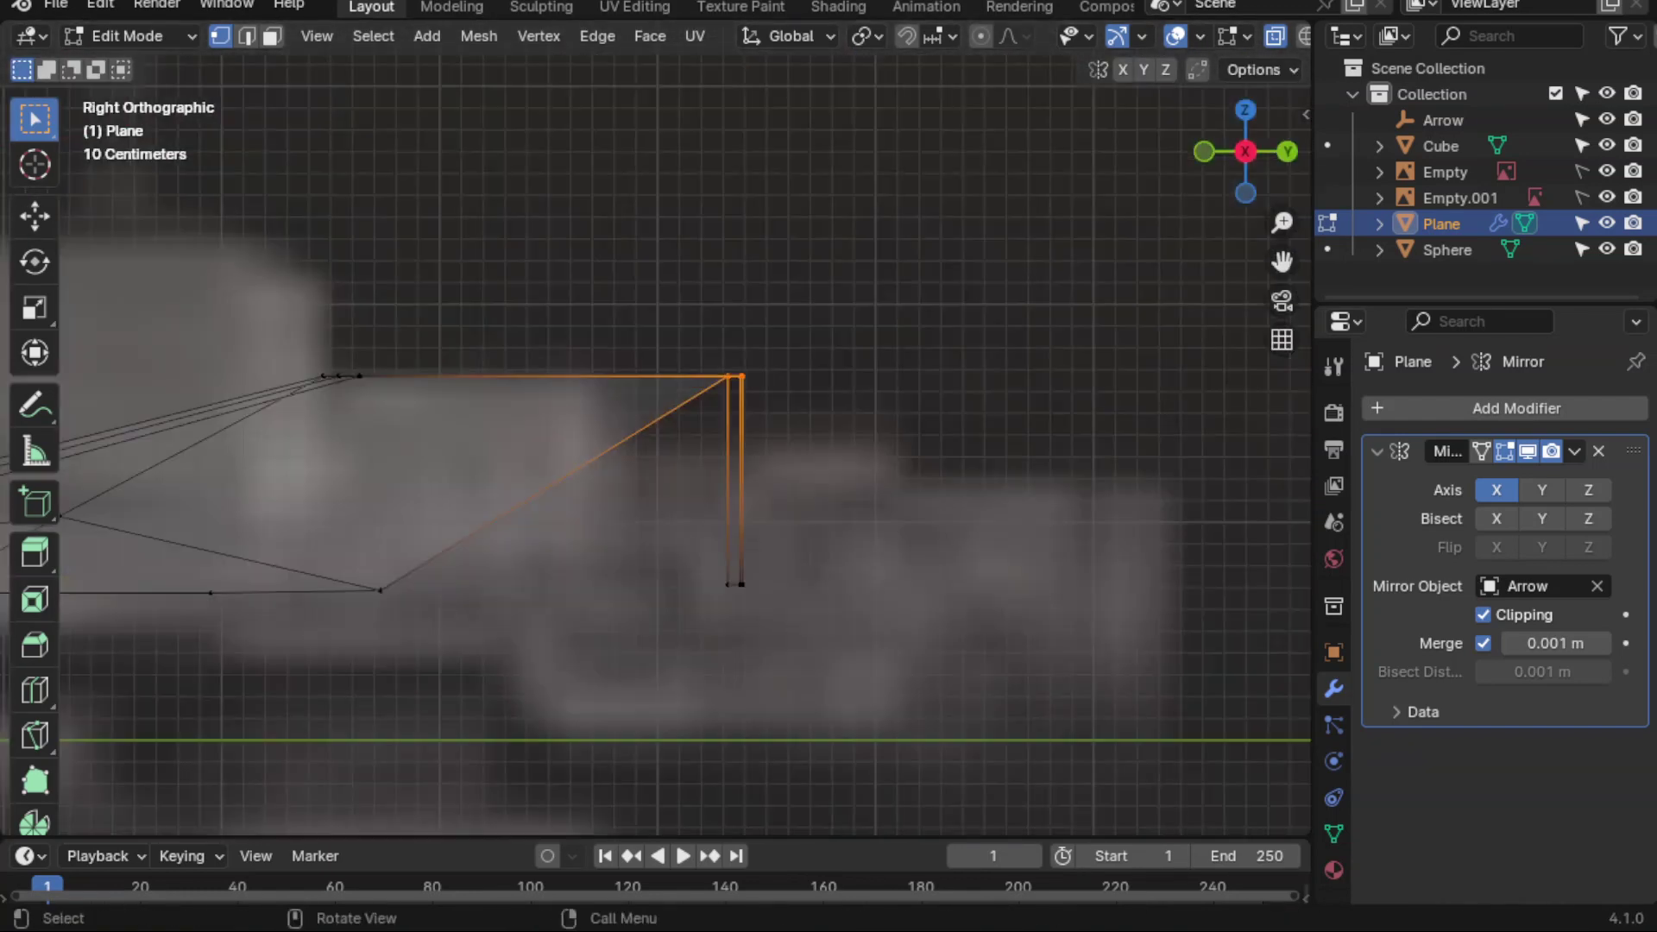
pyautogui.scroll(-4, 771, 377)
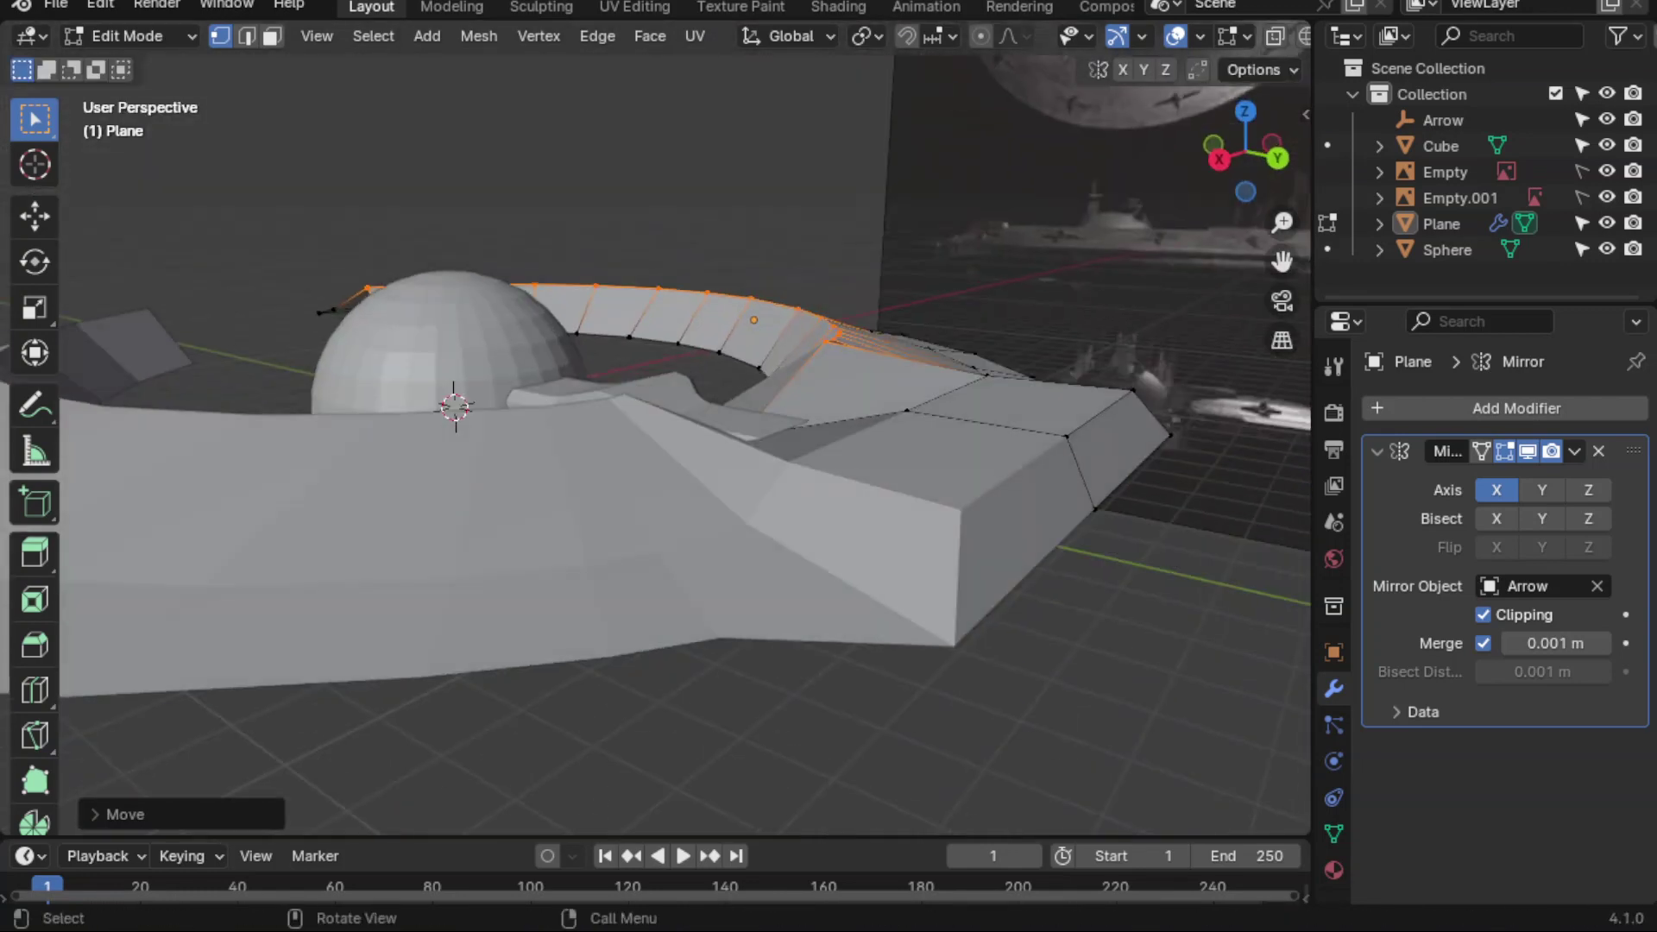
pyautogui.moveTo(1220, 359); pyautogui.dragTo(129, 433)
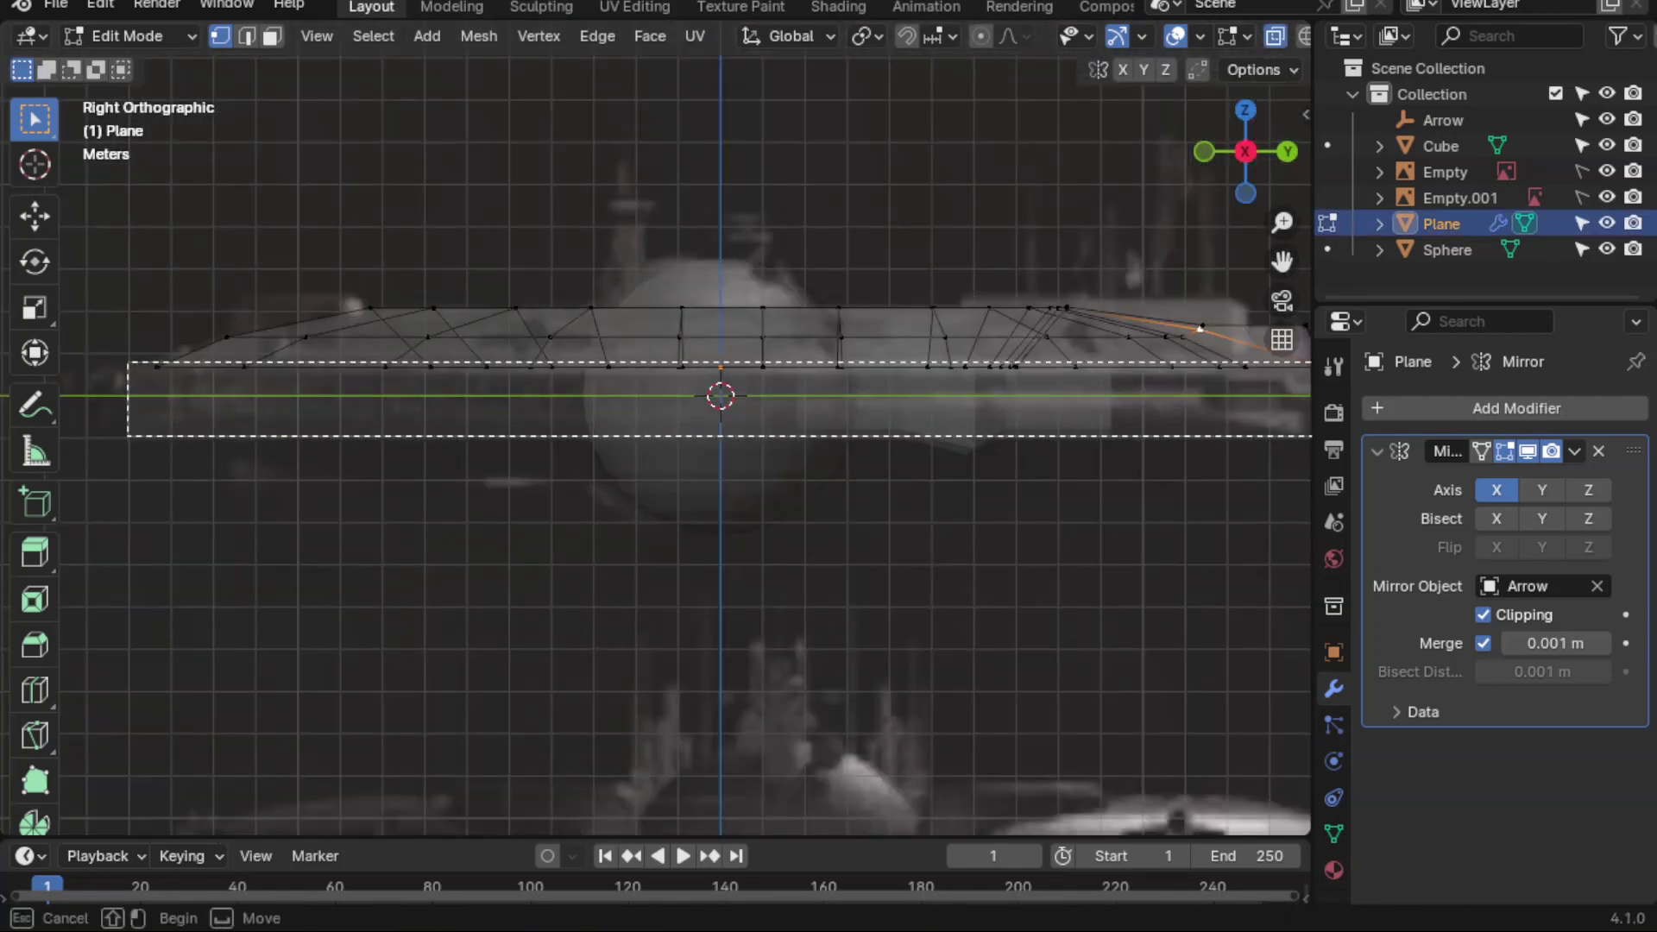
pyautogui.press('g')
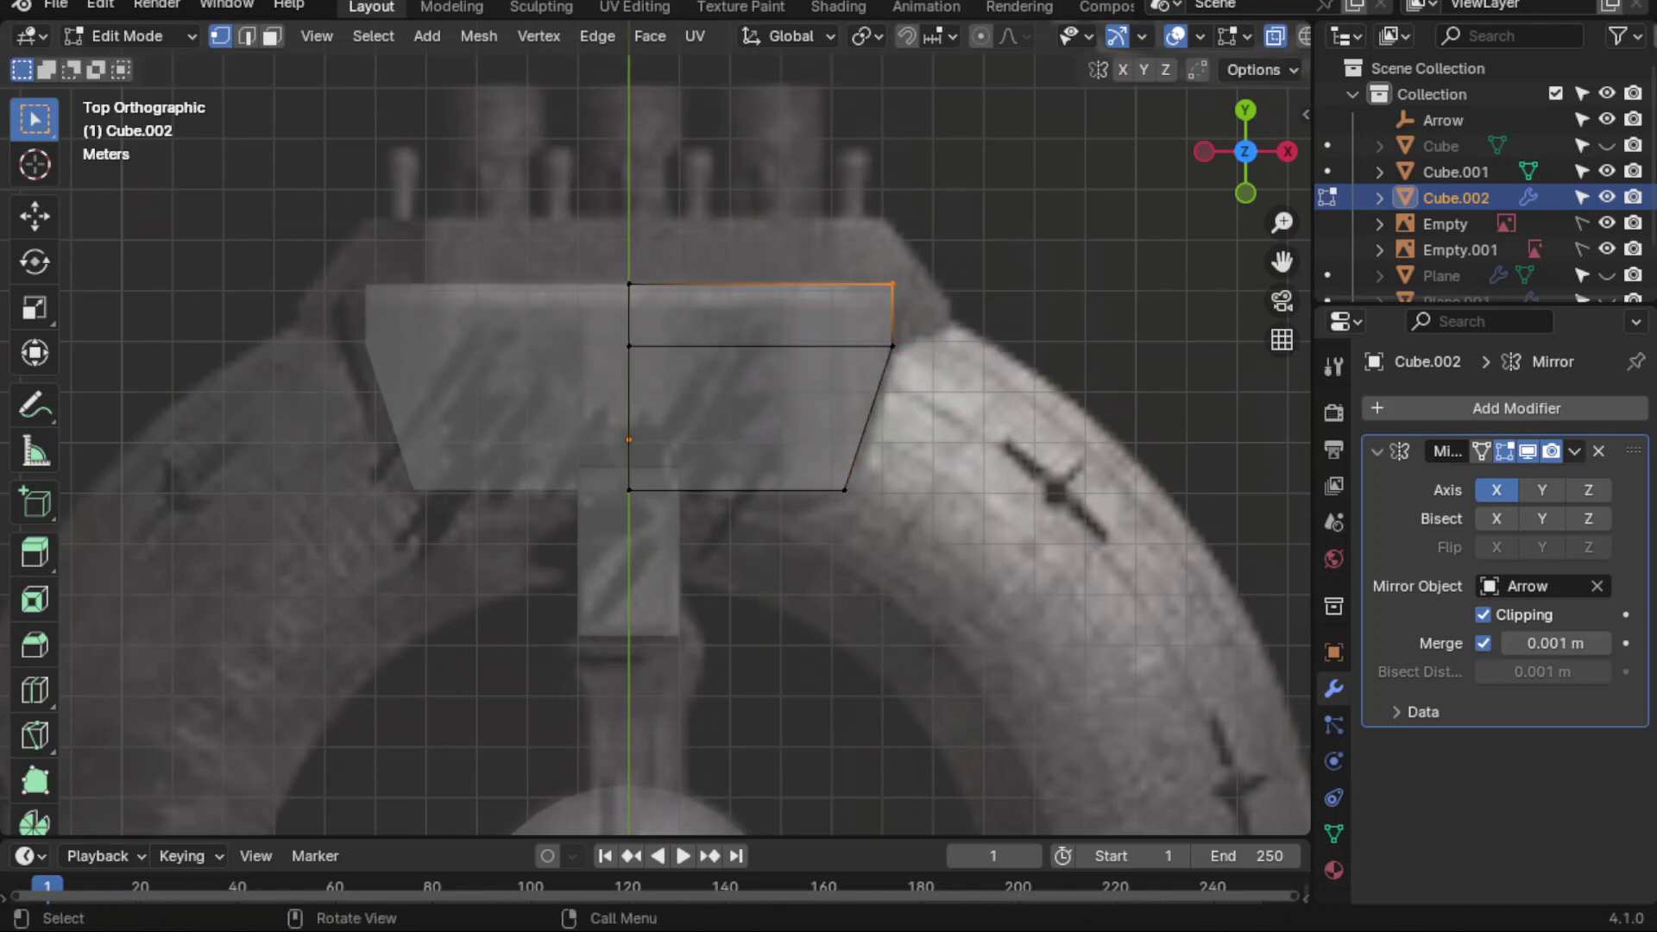
# Step: Move the front block's bottom vertex along the X axis to taper it
pyautogui.press('g')
pyautogui.press('x')
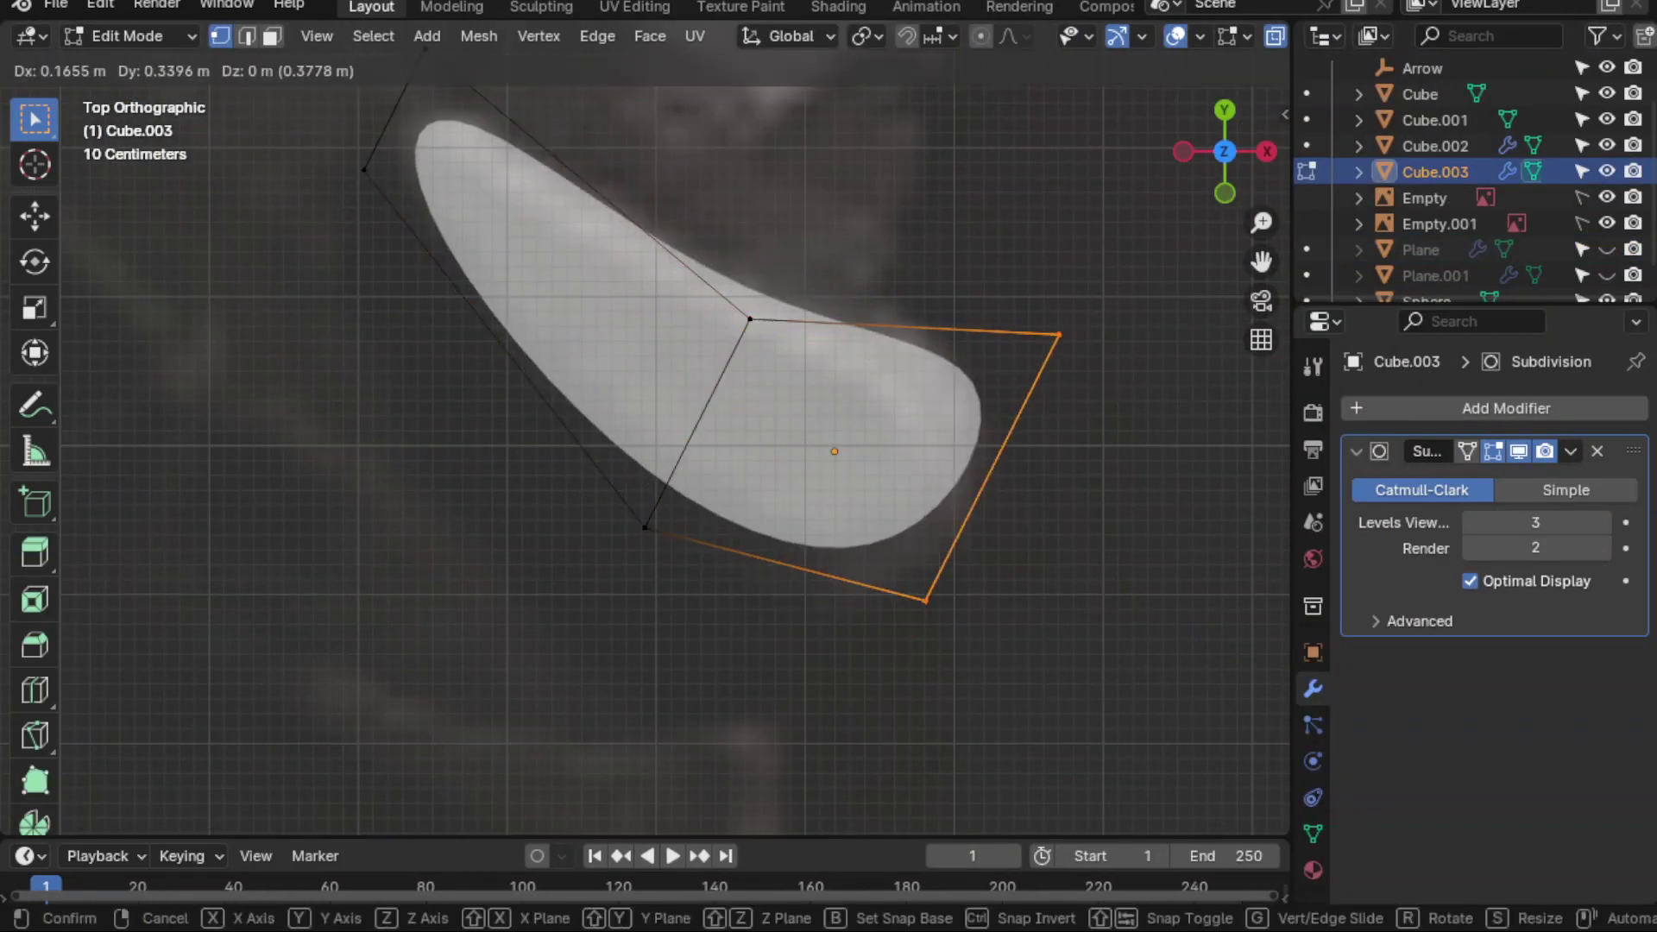
# Step: Confirm the tapered vertex position and view the pod from the front
pyautogui.press('Return')
pyautogui.scroll(-3, 647, 427)
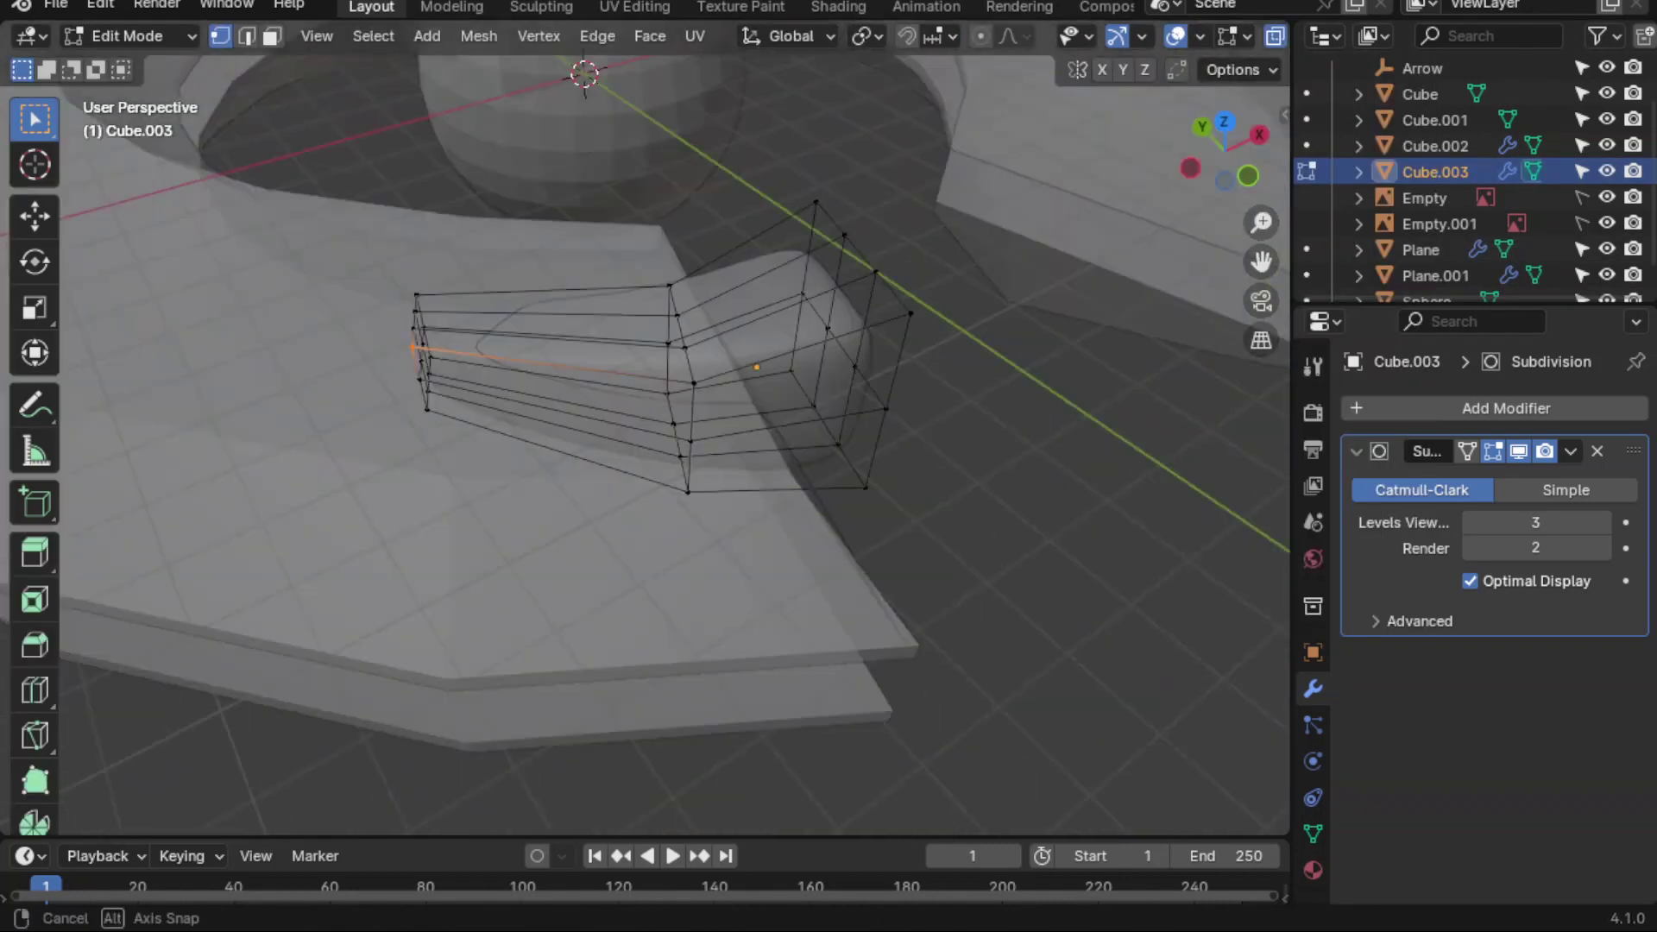
pyautogui.moveTo(647, 414); pyautogui.dragTo(465, 380, button='middle')
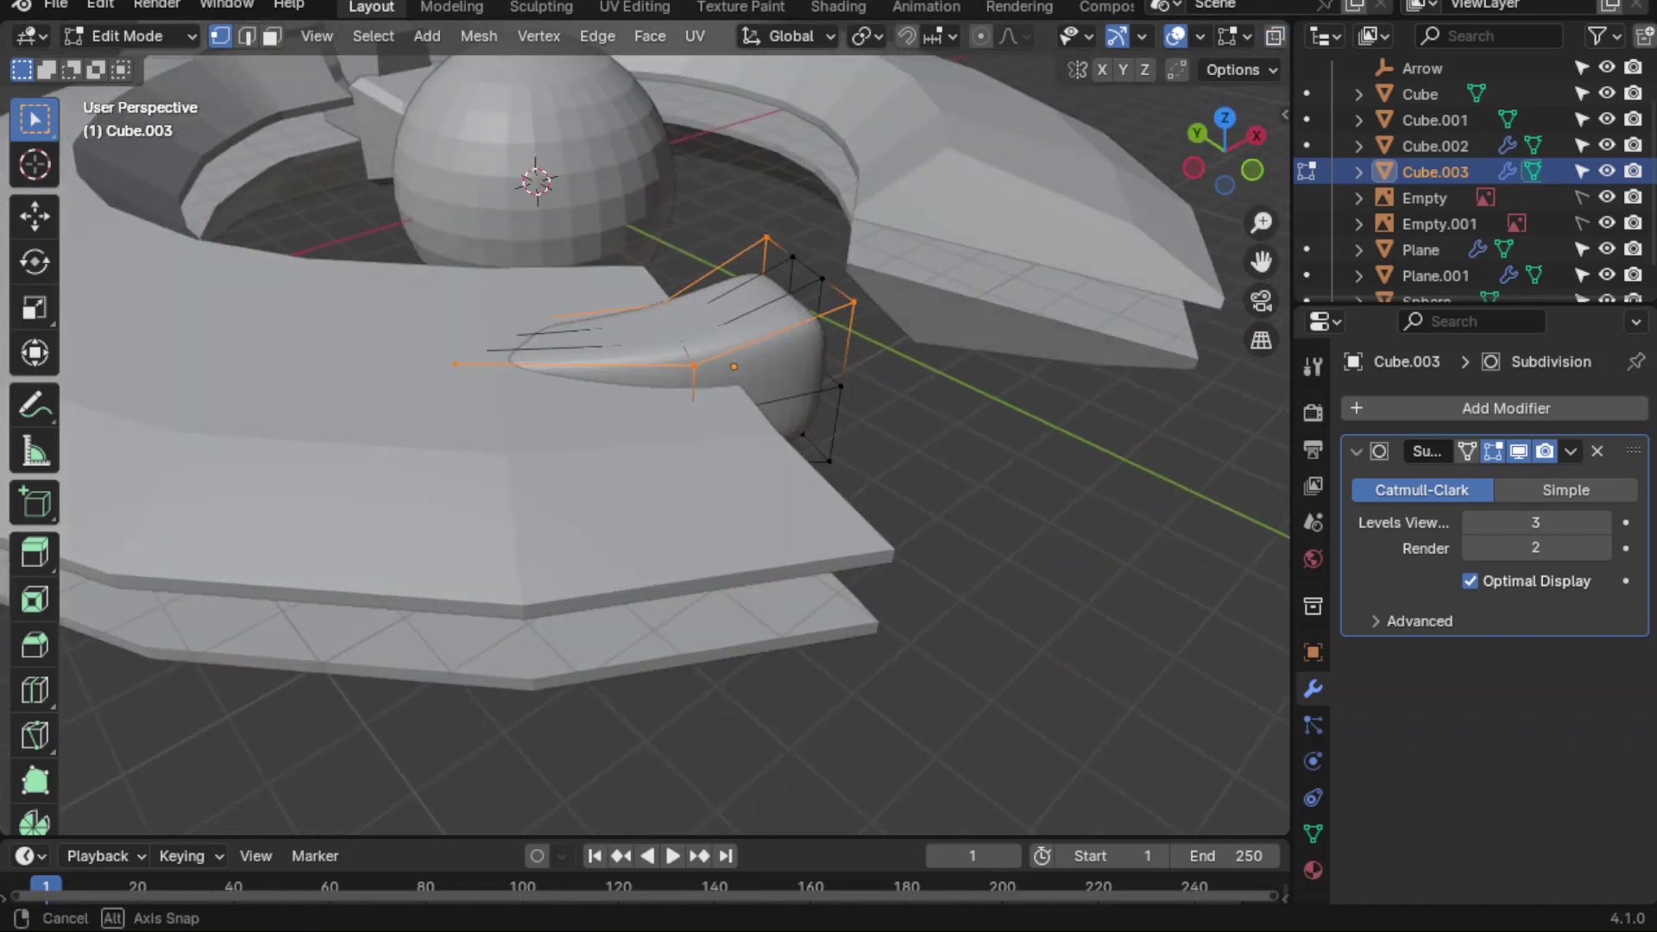
pyautogui.press('KP_1')
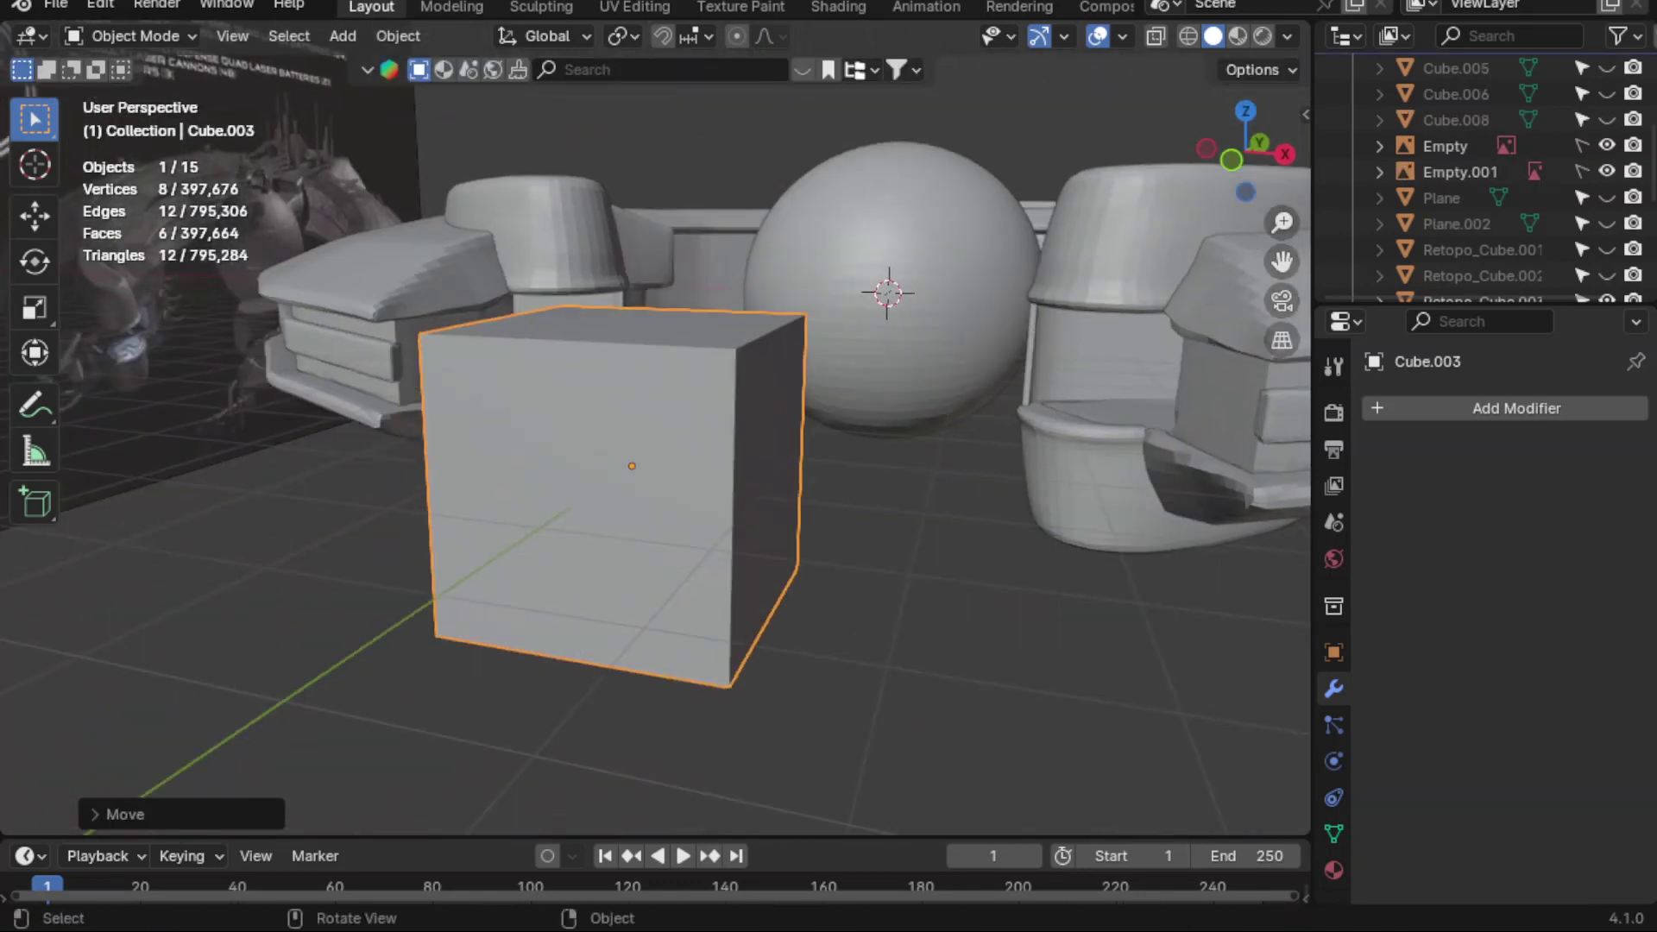
# Step: Extrude the new cube's lower right side face outward in front view
pyautogui.press('Tab')
pyautogui.press('KP_1')
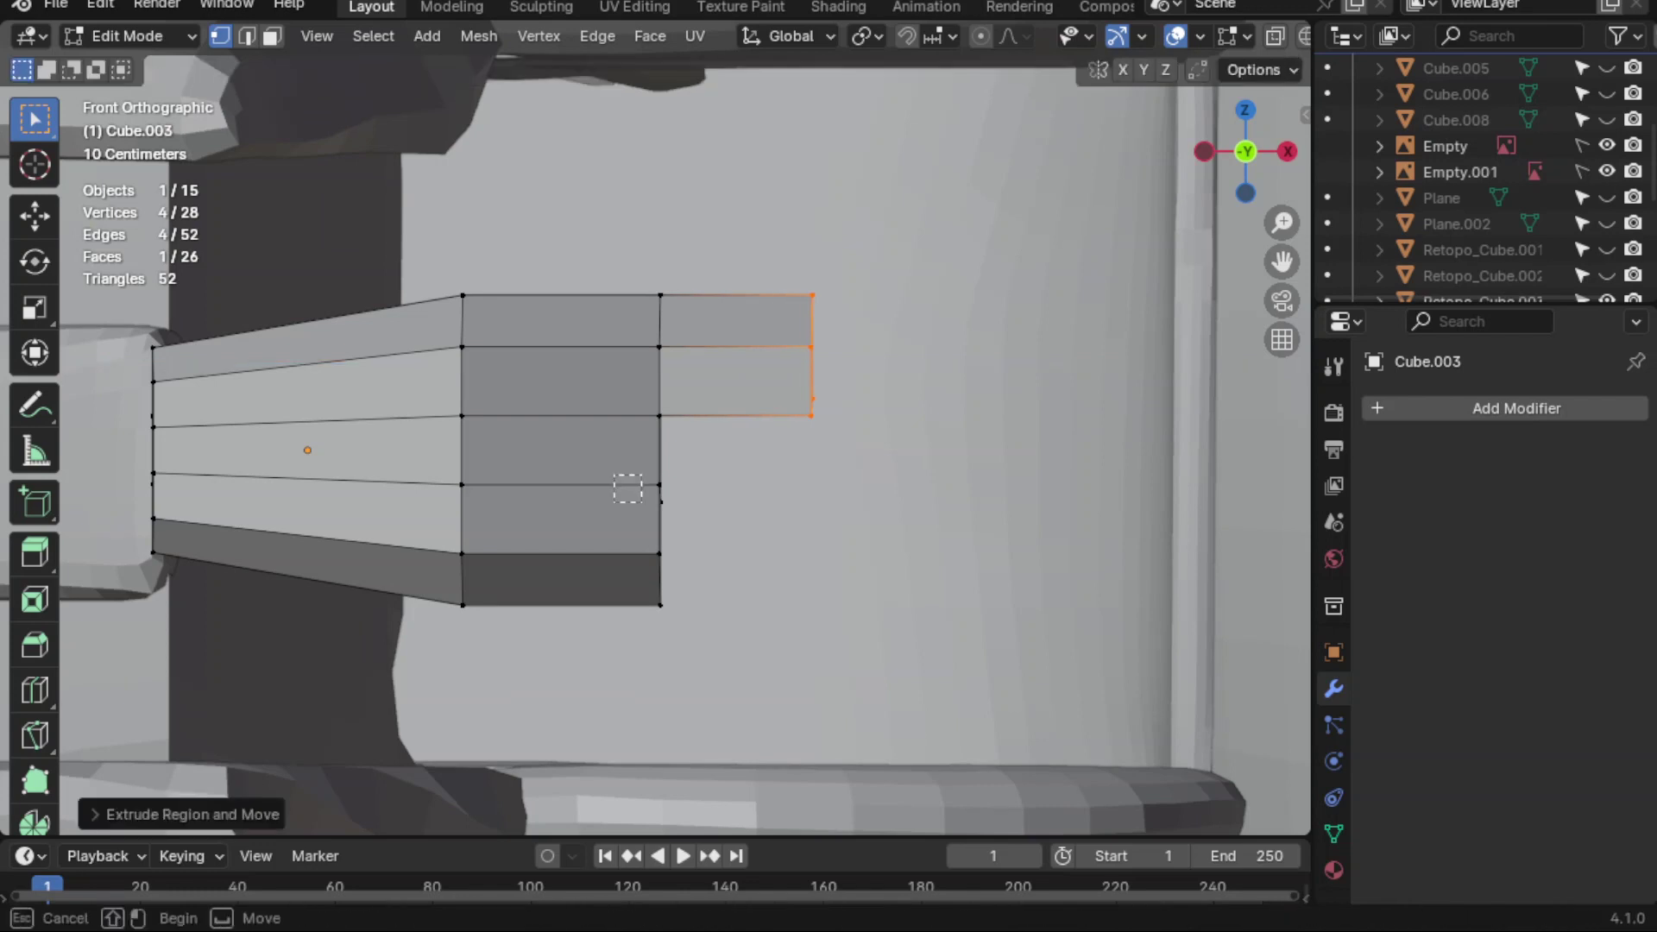
pyautogui.moveTo(627, 488); pyautogui.dragTo(690, 621)
pyautogui.press('e')
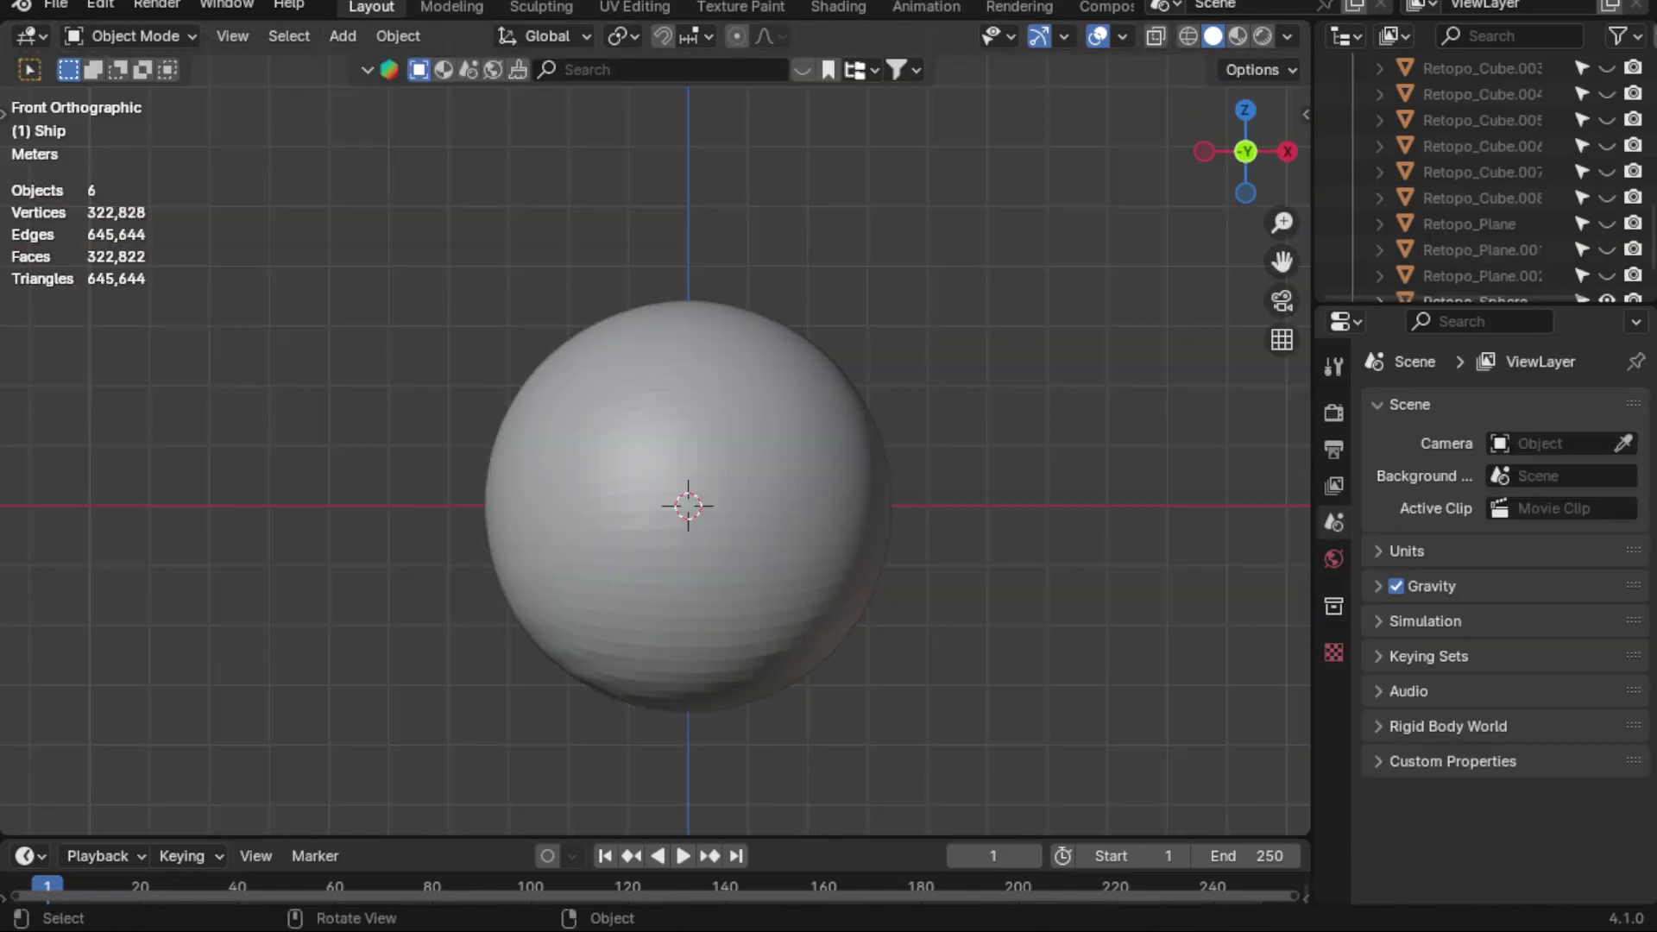
# Step: Add a cylinder and flatten it along Z into a thin band across the sphere's middle
pyautogui.click(342, 35)
pyautogui.click(598, 192)
pyautogui.press('s')
pyautogui.press('z')
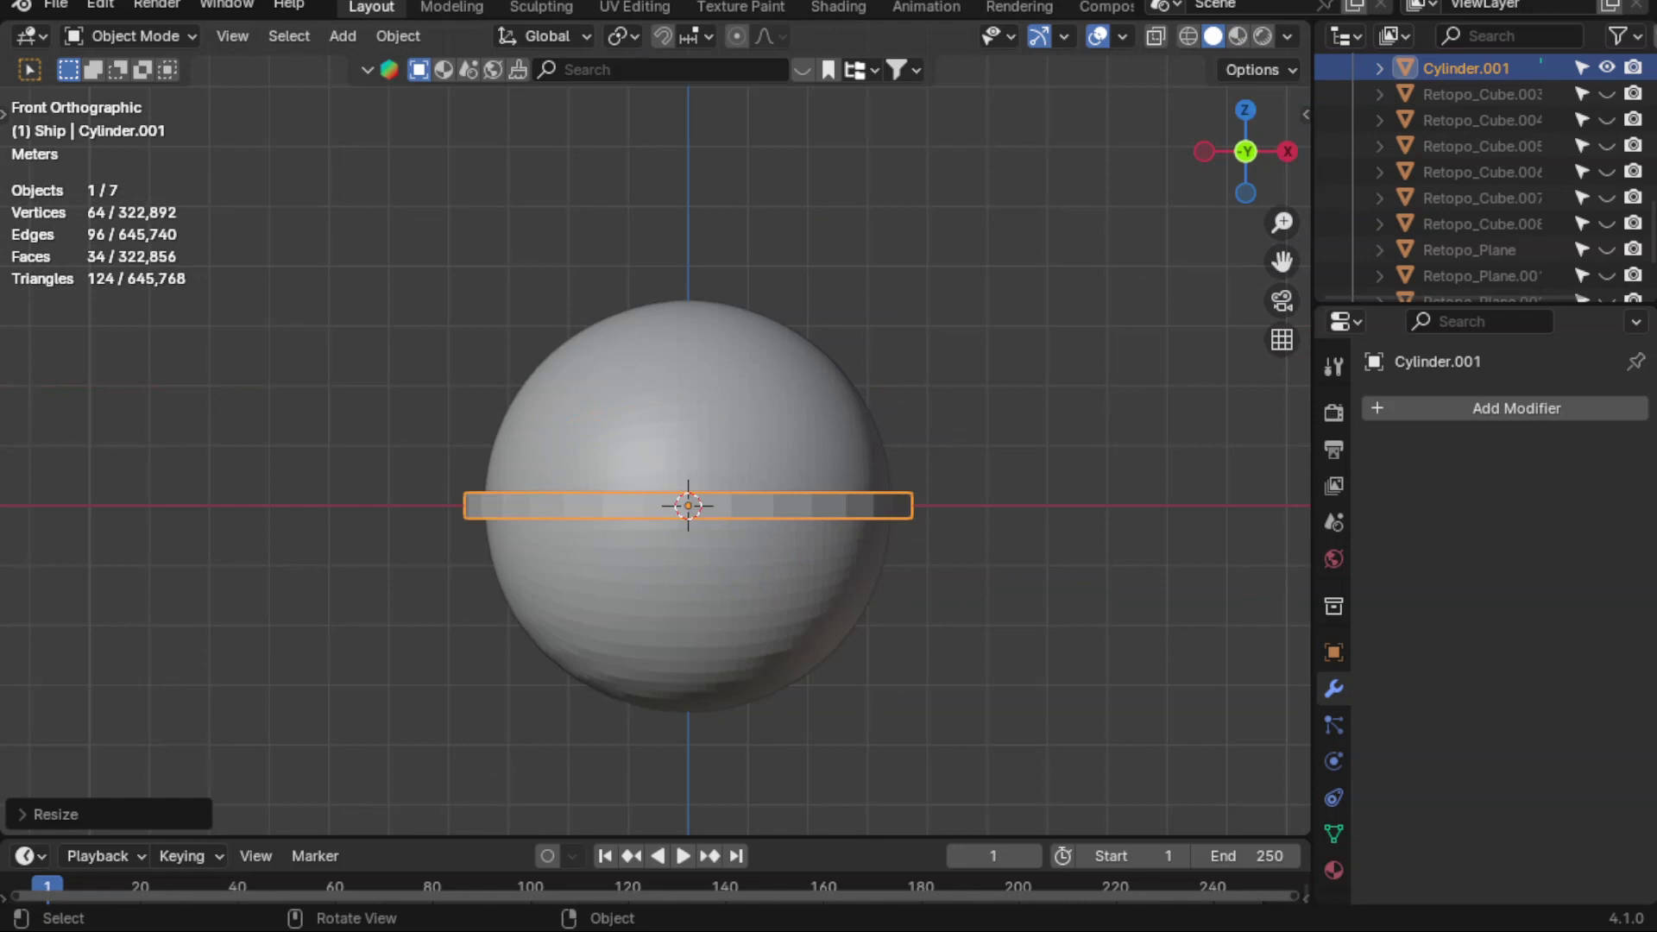
pyautogui.press('s')
pyautogui.press('z')
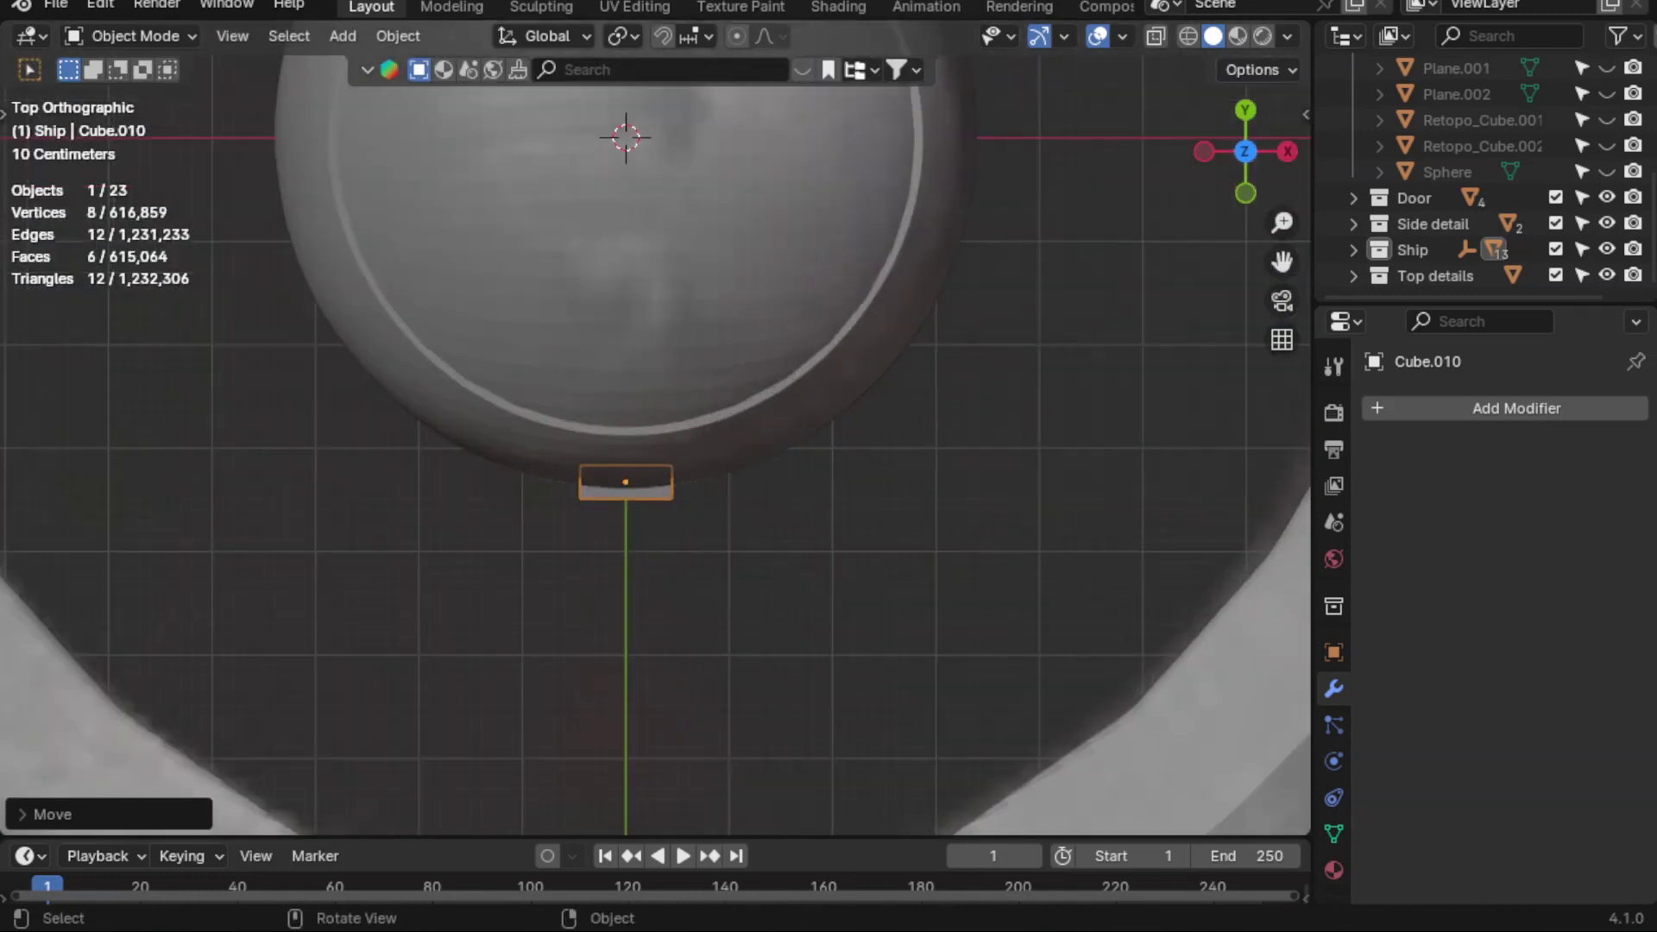
# Step: Rotate the block to follow the sphere's edge and give it a Mirror modifier
pyautogui.press('r')
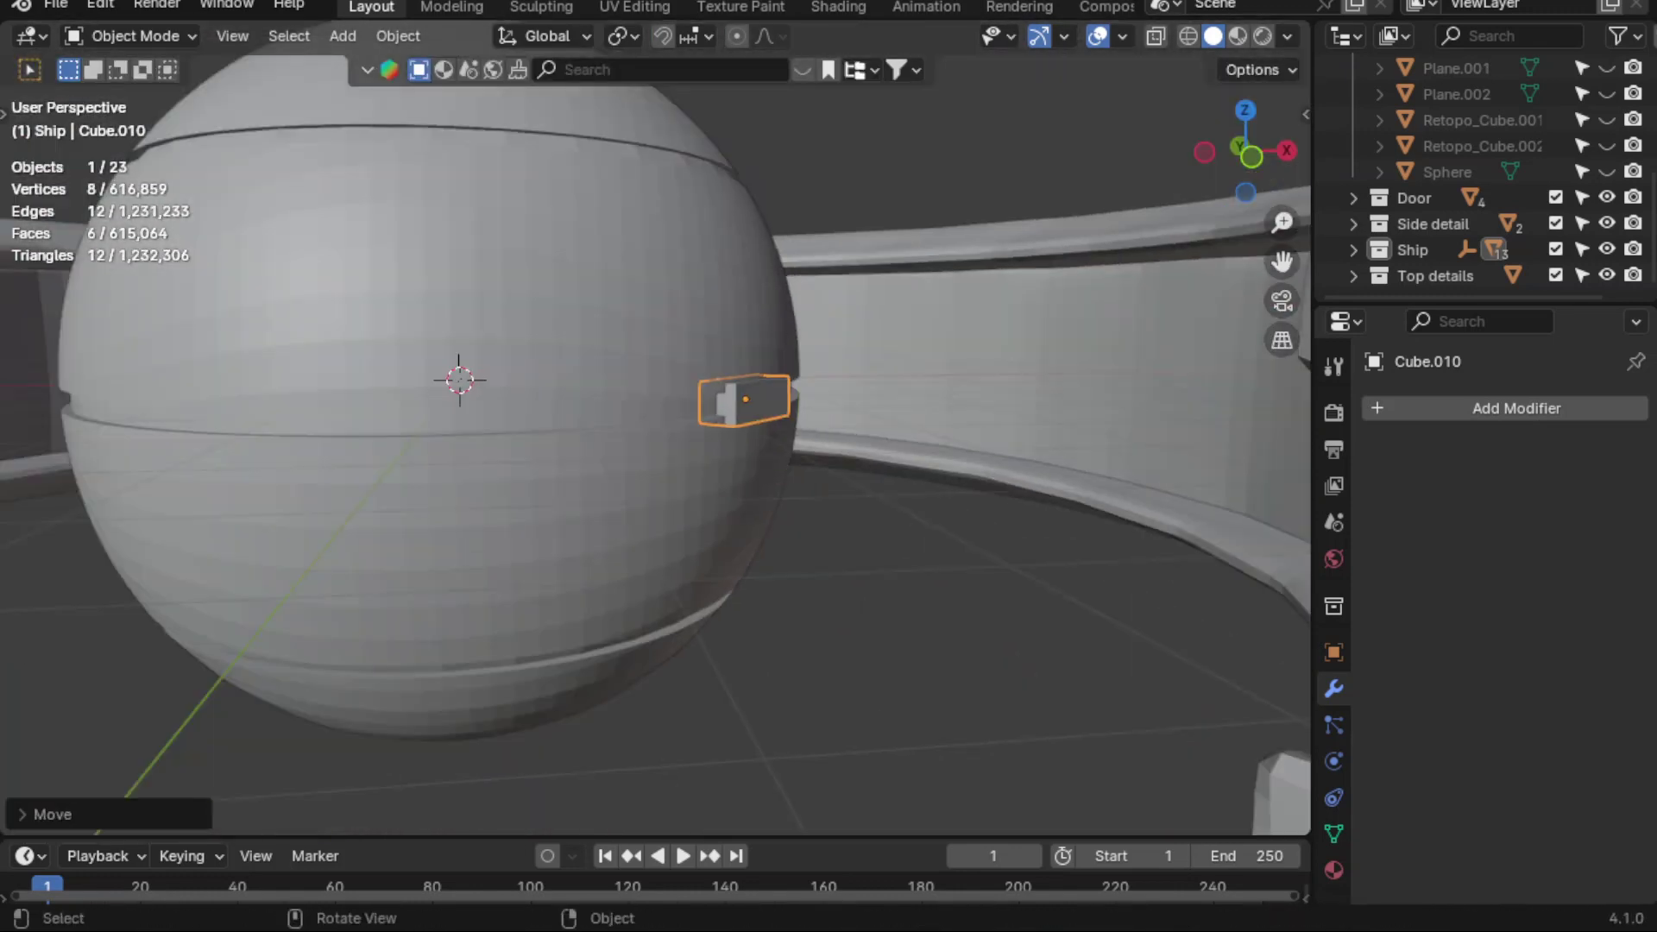
pyautogui.click(1516, 409)
pyautogui.click(1072, 588)
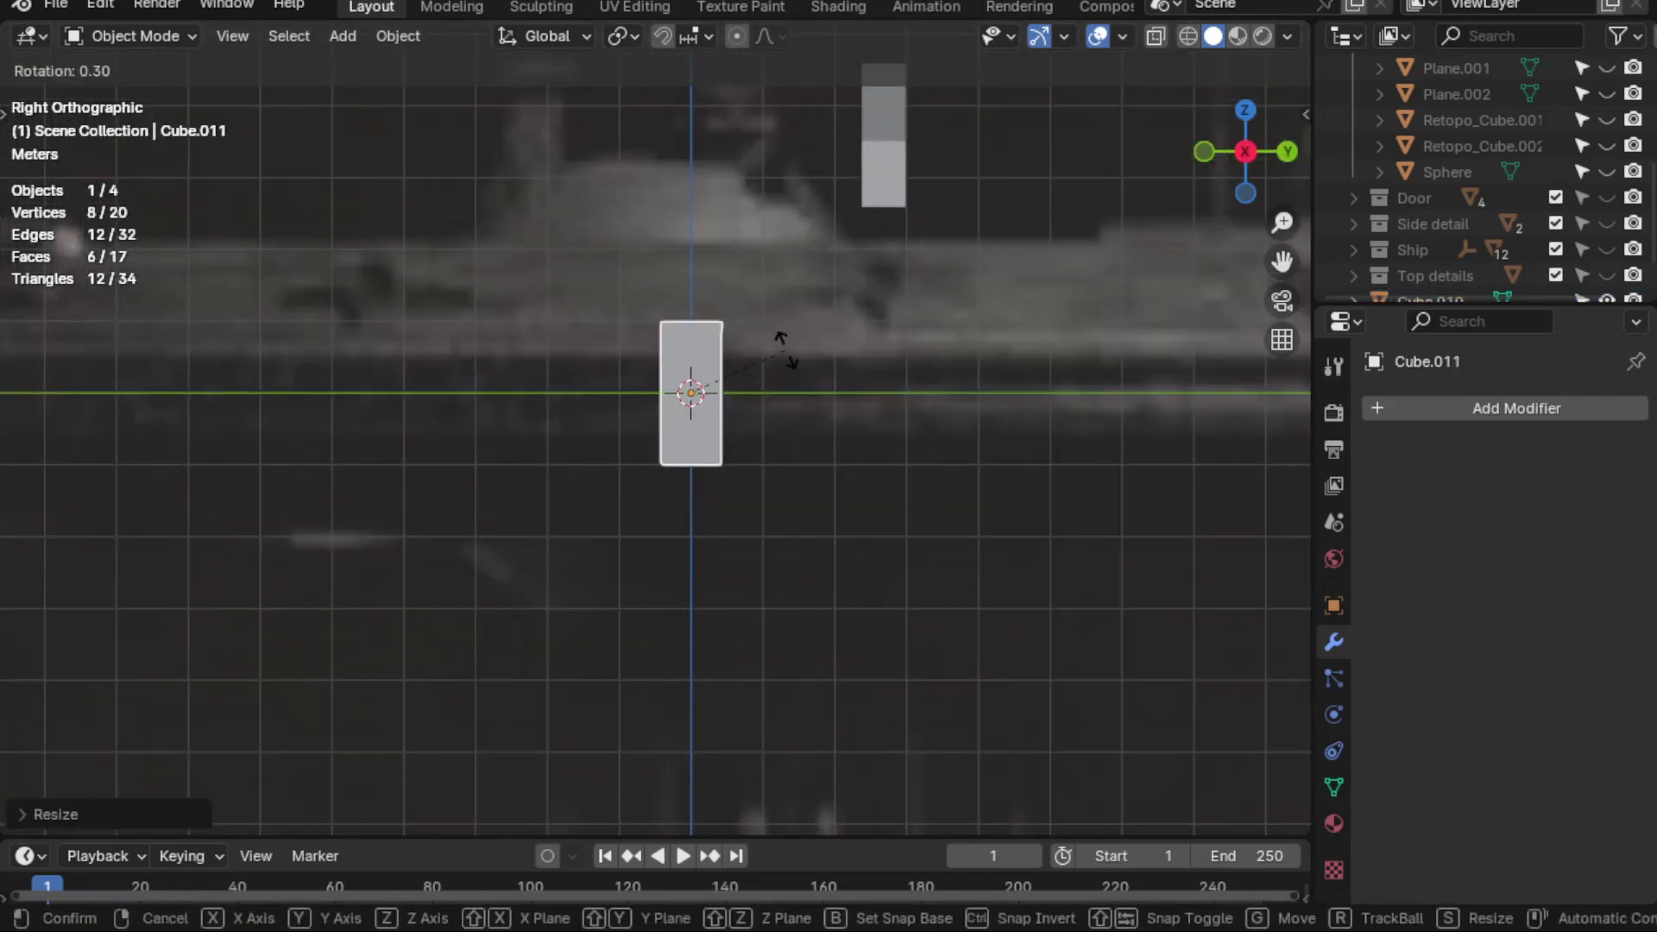
# Step: Finish the block's rotation, then add a new cube and shrink it
pyautogui.press('Escape')
pyautogui.press('Tab')
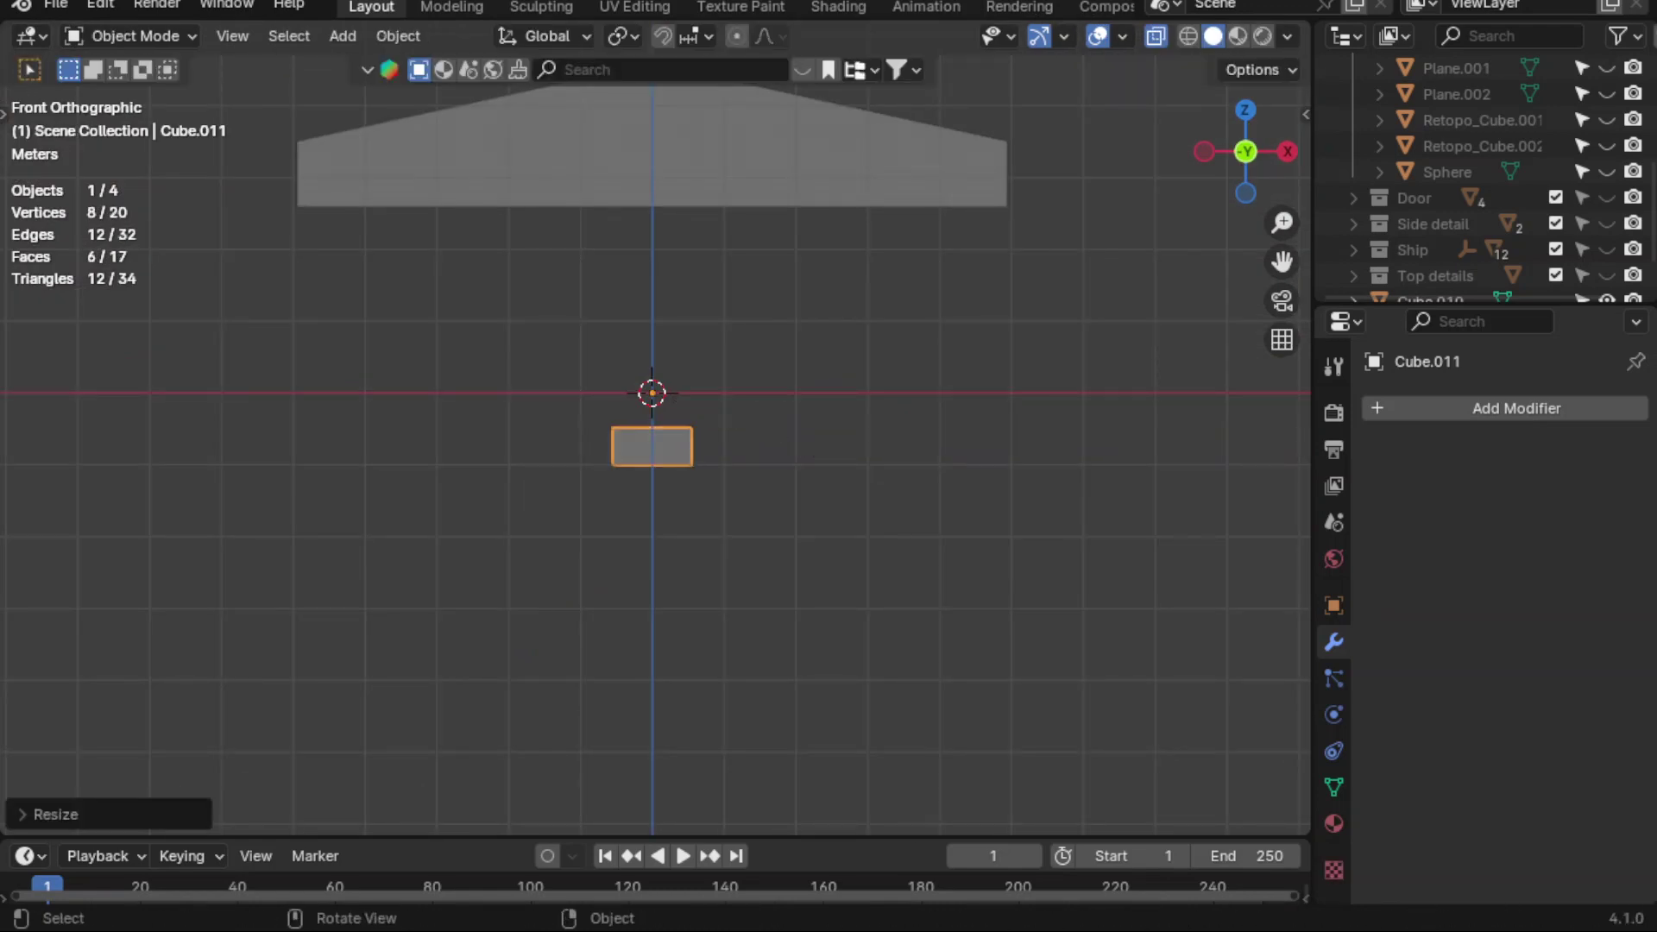
pyautogui.hotkey('shift', 'a')
pyautogui.click(428, 392)
pyautogui.press('s')
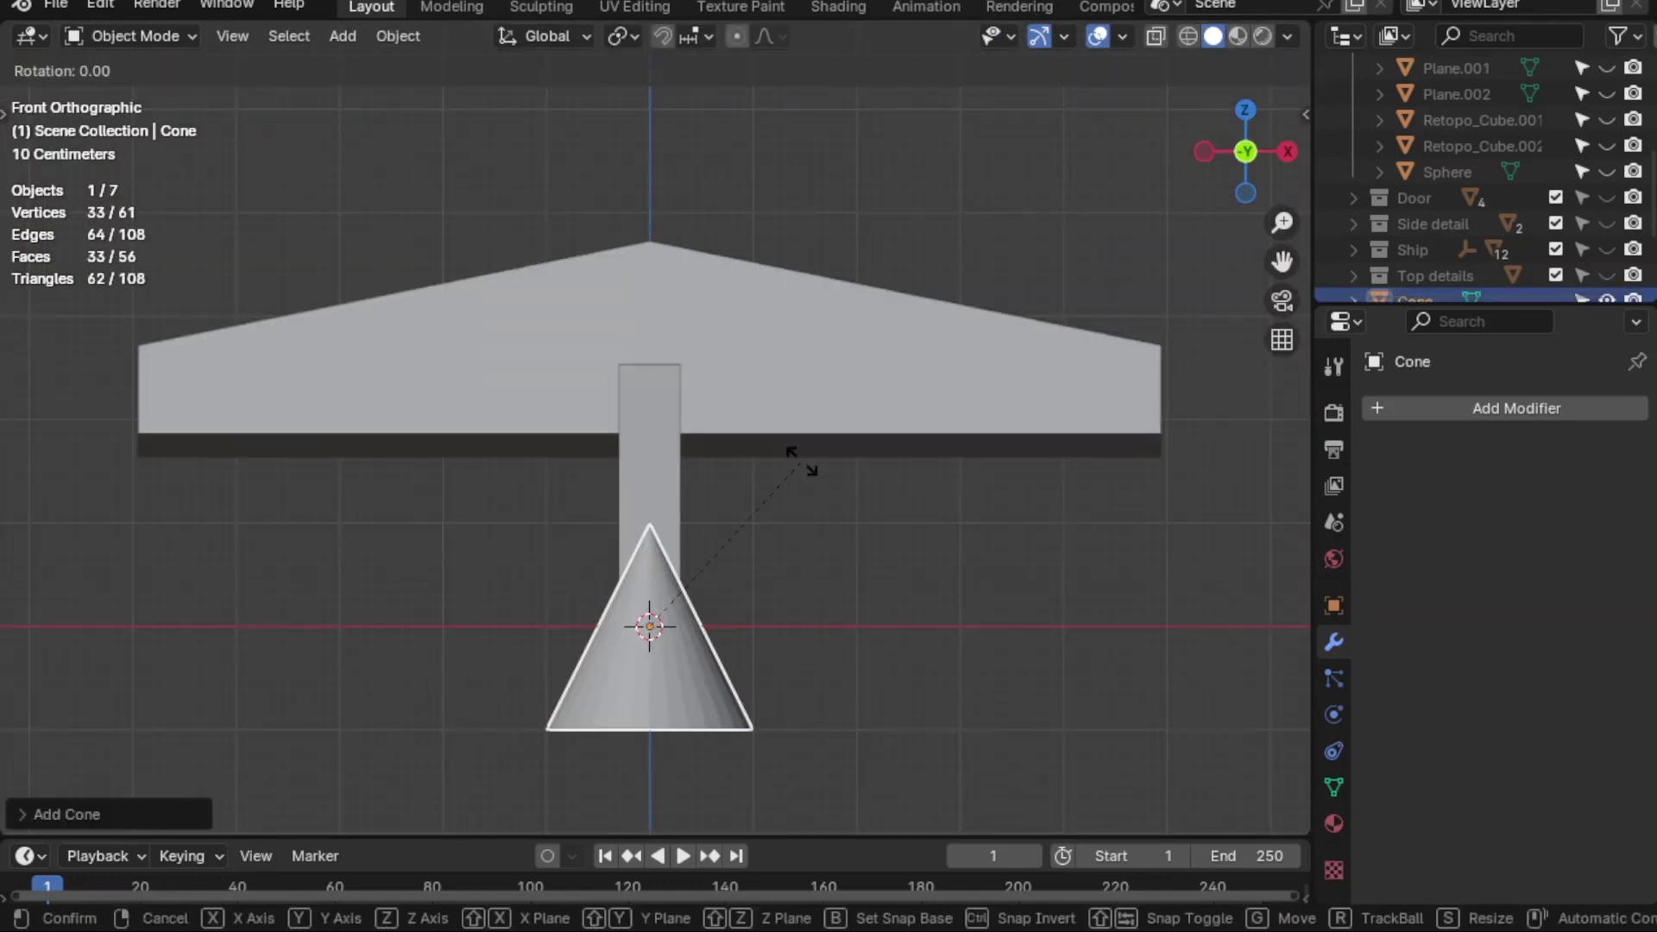
# Step: Move the cone's tip vertex along Y and delete its cap face to open the dish
pyautogui.moveTo(690, 565); pyautogui.dragTo(604, 570, button='middle')
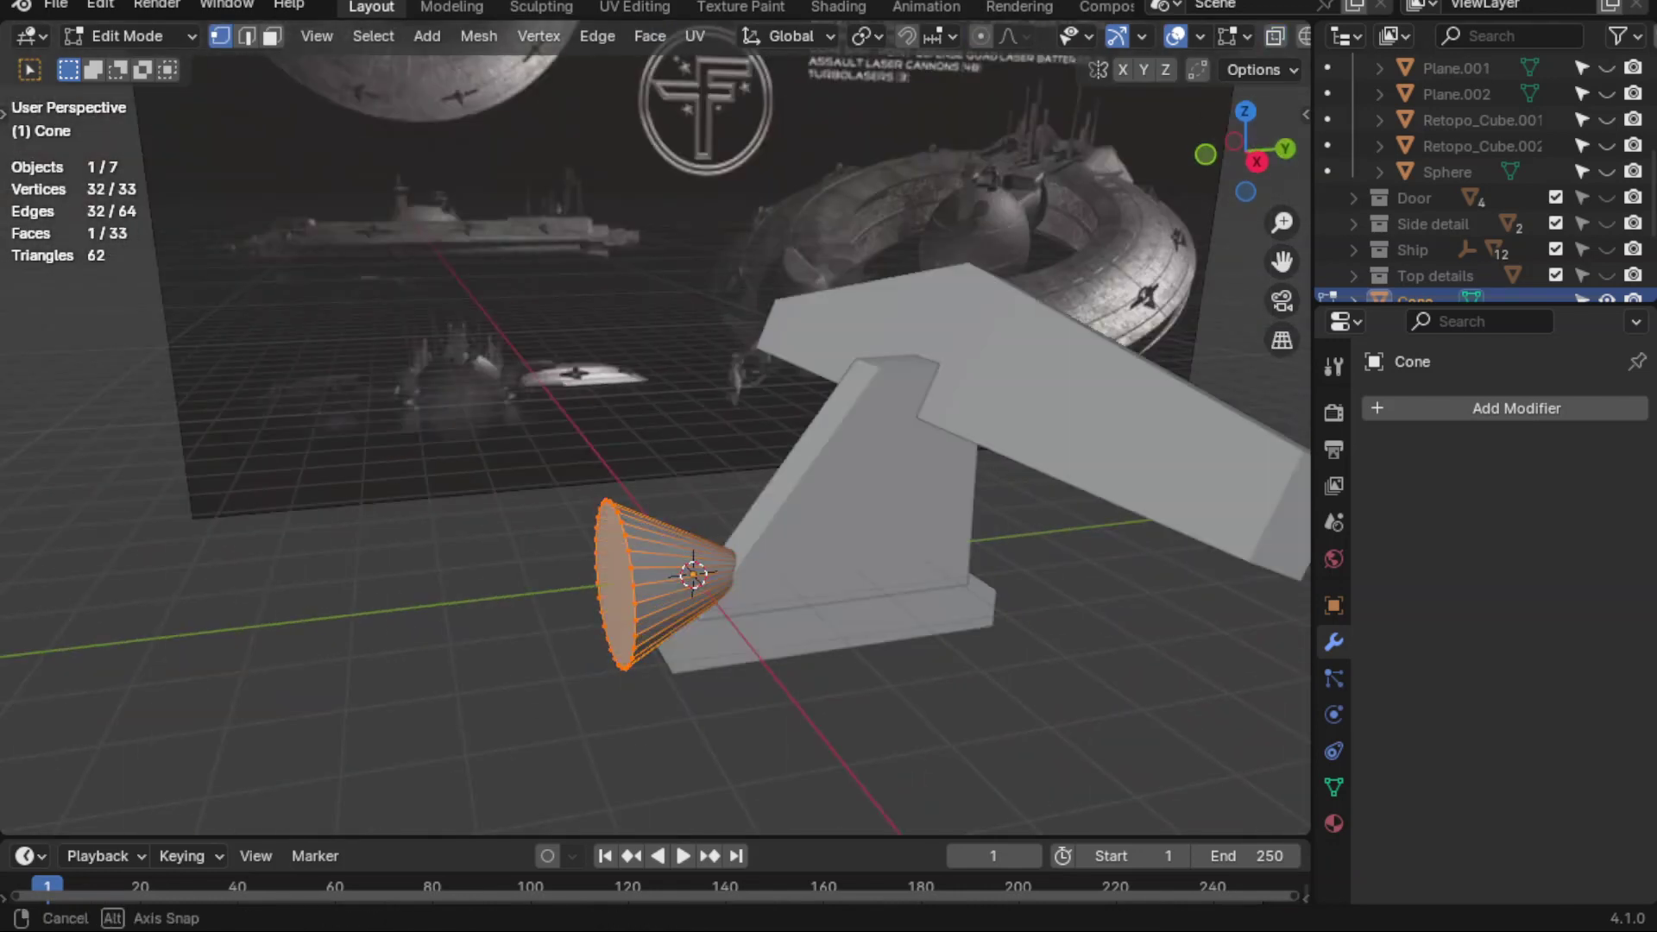
pyautogui.click(769, 561)
pyautogui.press('g')
pyautogui.press('y')
pyautogui.click(684, 573)
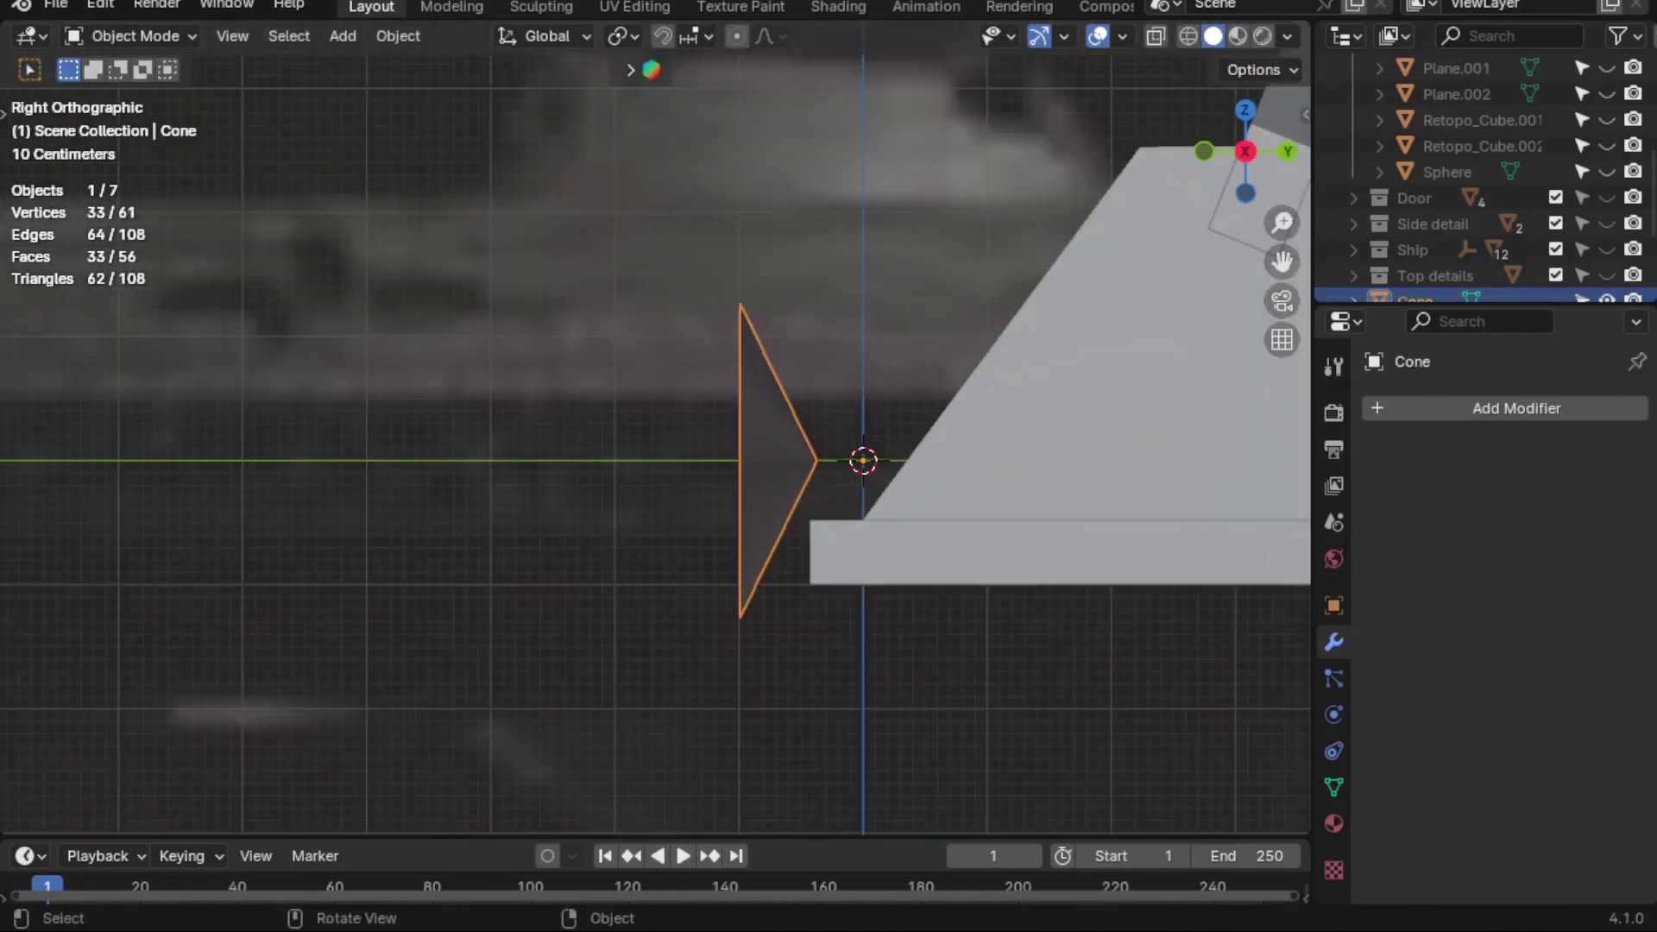
pyautogui.press('x')
pyautogui.moveTo(828, 466); pyautogui.dragTo(863, 470, button='middle')
# Step: Raise the dish vertically in front view and thicken it with a Solidify modifier
pyautogui.press('Tab')
pyautogui.press('KP_1')
pyautogui.press('g')
pyautogui.press('z')
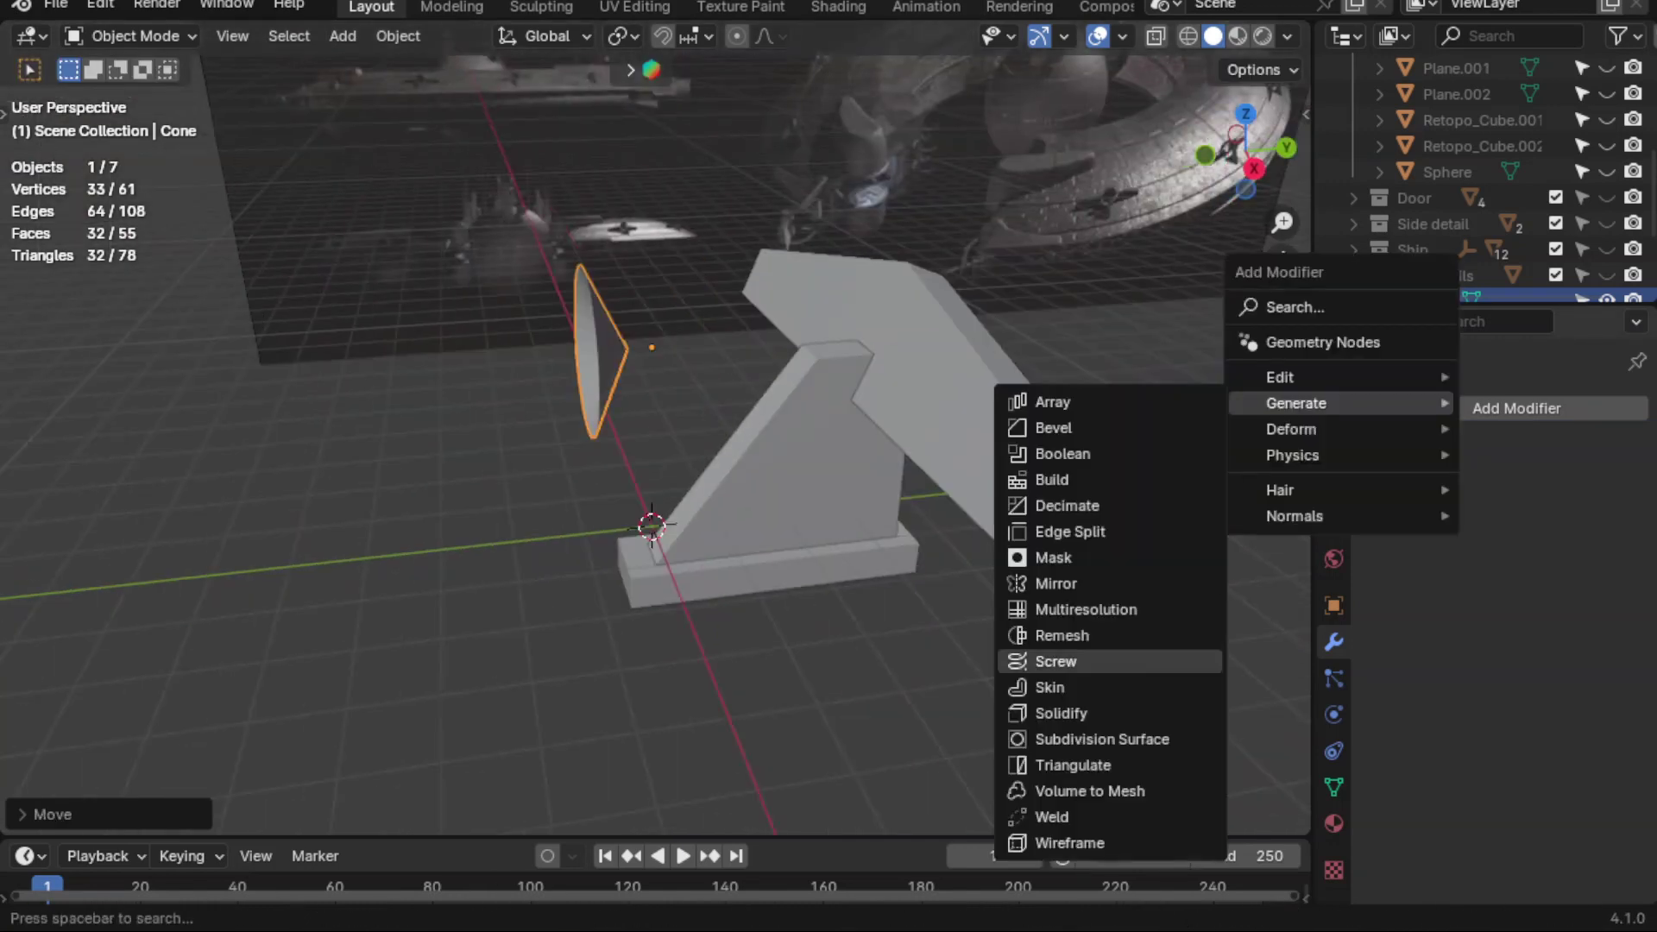
pyautogui.click(1053, 714)
pyautogui.press('g')
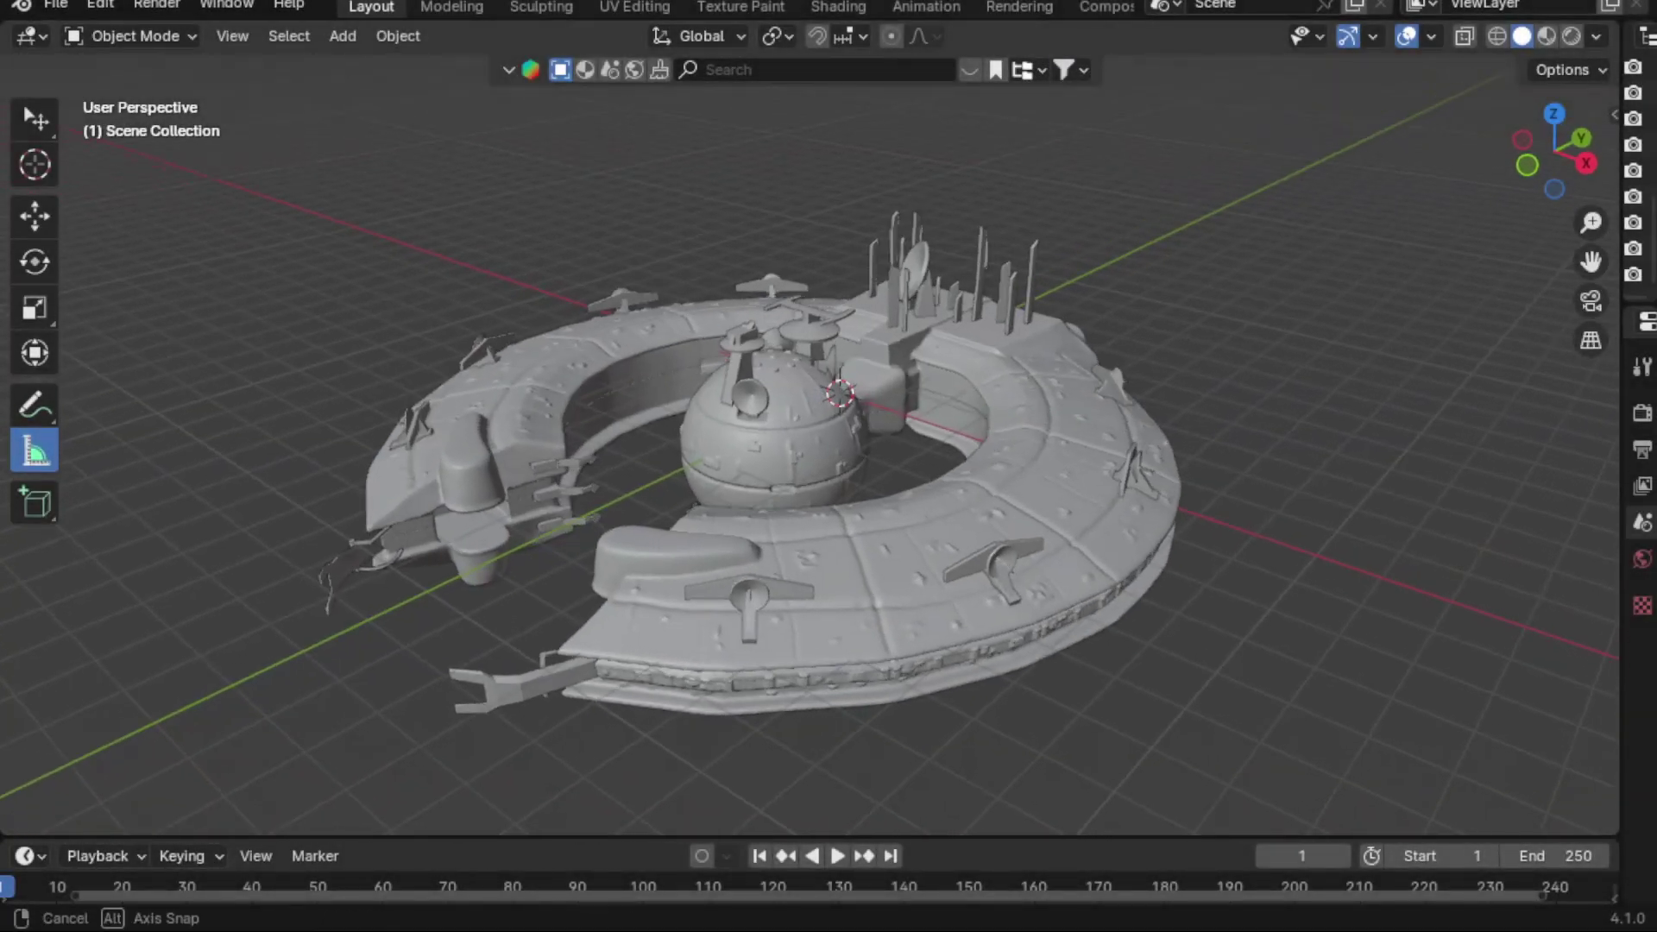
pyautogui.moveTo(949, 466); pyautogui.dragTo(258, 466, button='middle')
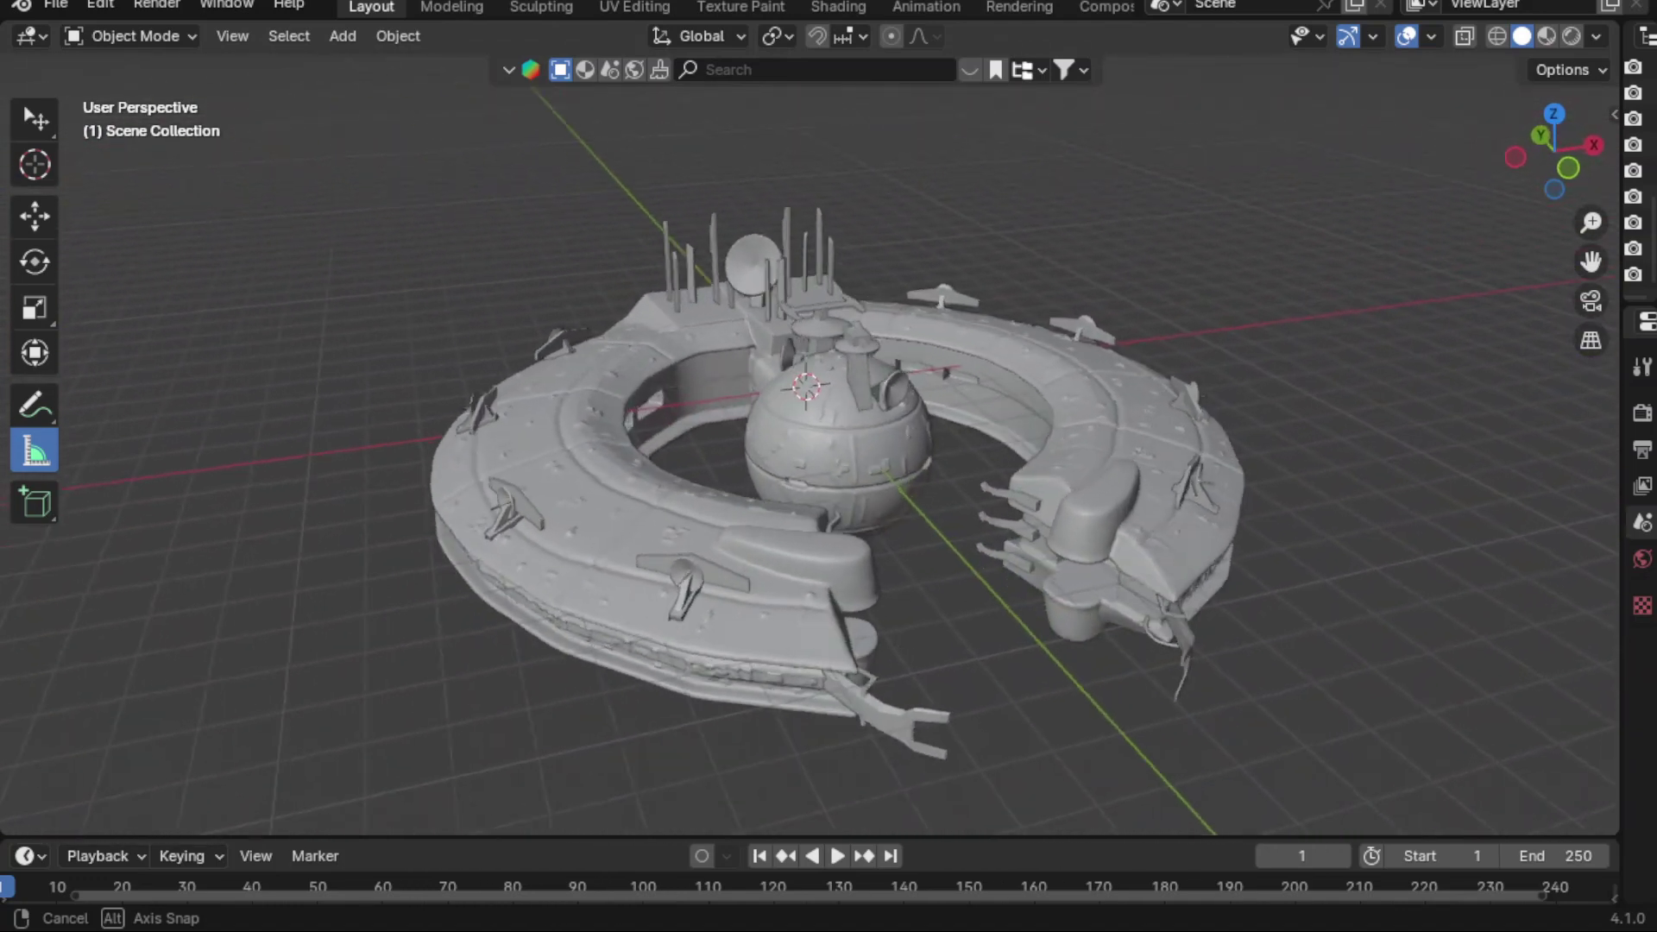